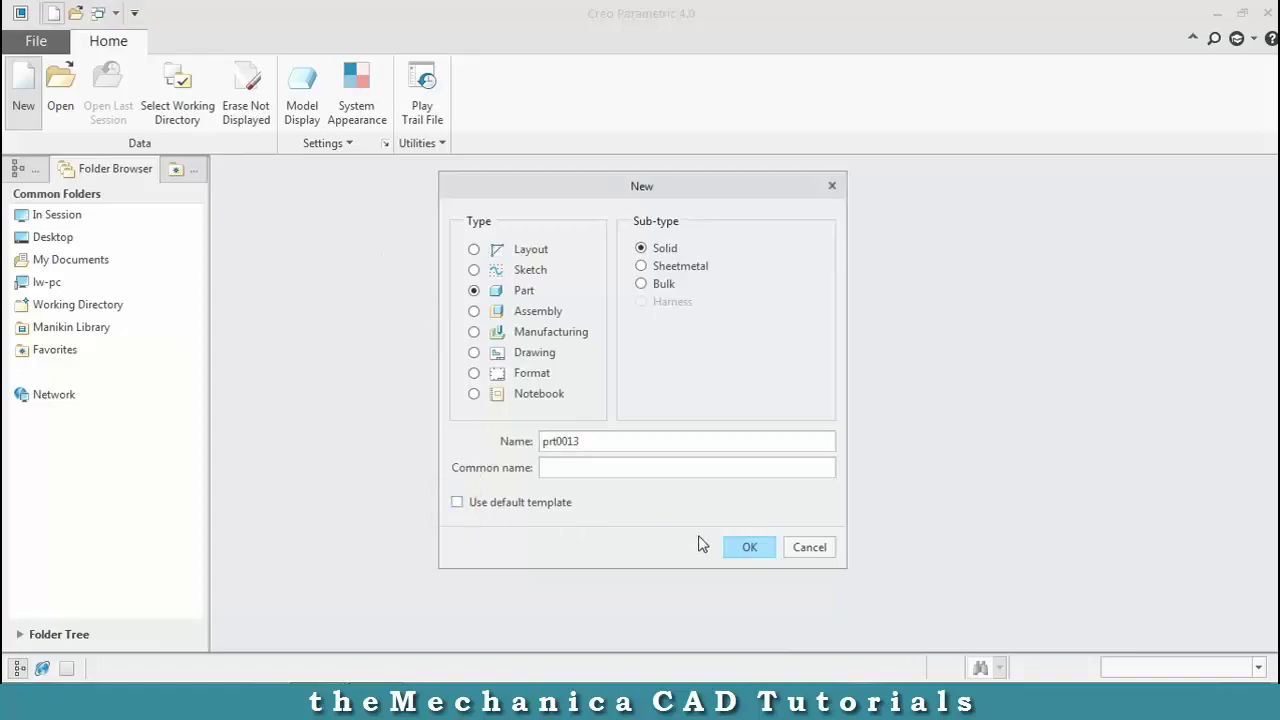
Create the new solid part prt0013 using the mmns_part_solid template
{"action": "left_click", "coordinate": [750, 547]}
{"action": "left_click", "coordinate": [528, 289]}
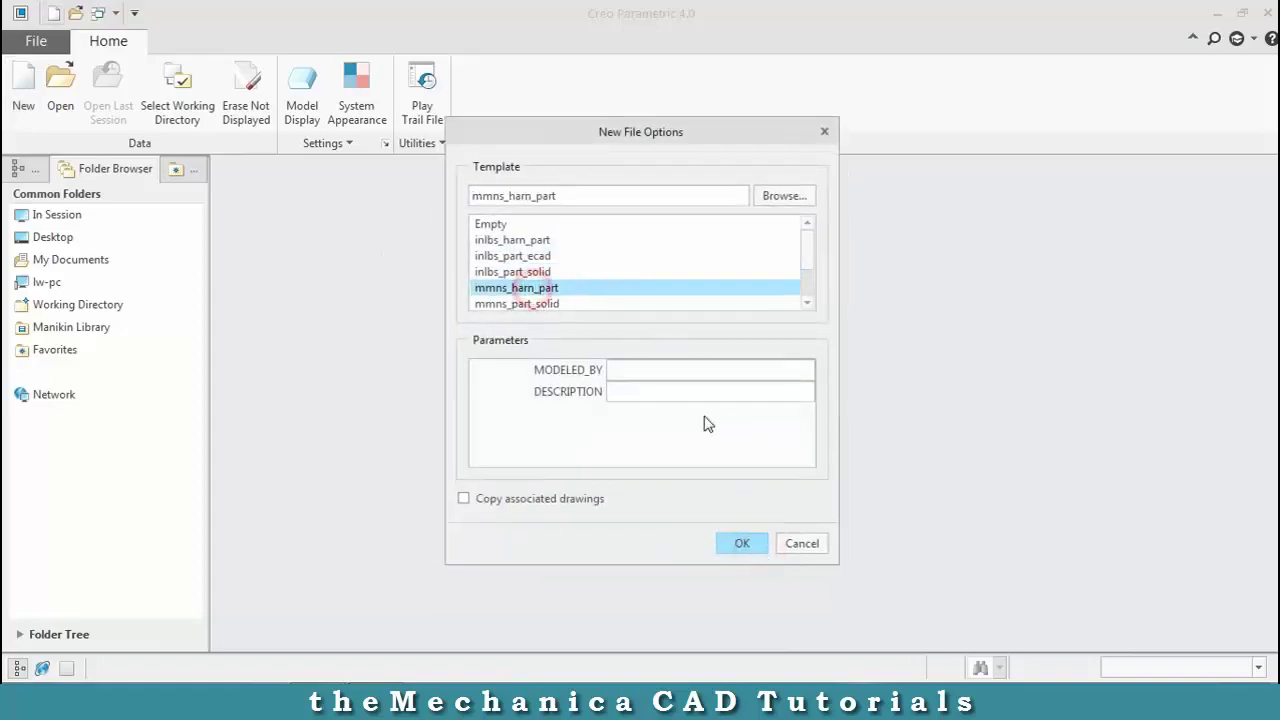
{"action": "left_click", "coordinate": [548, 305]}
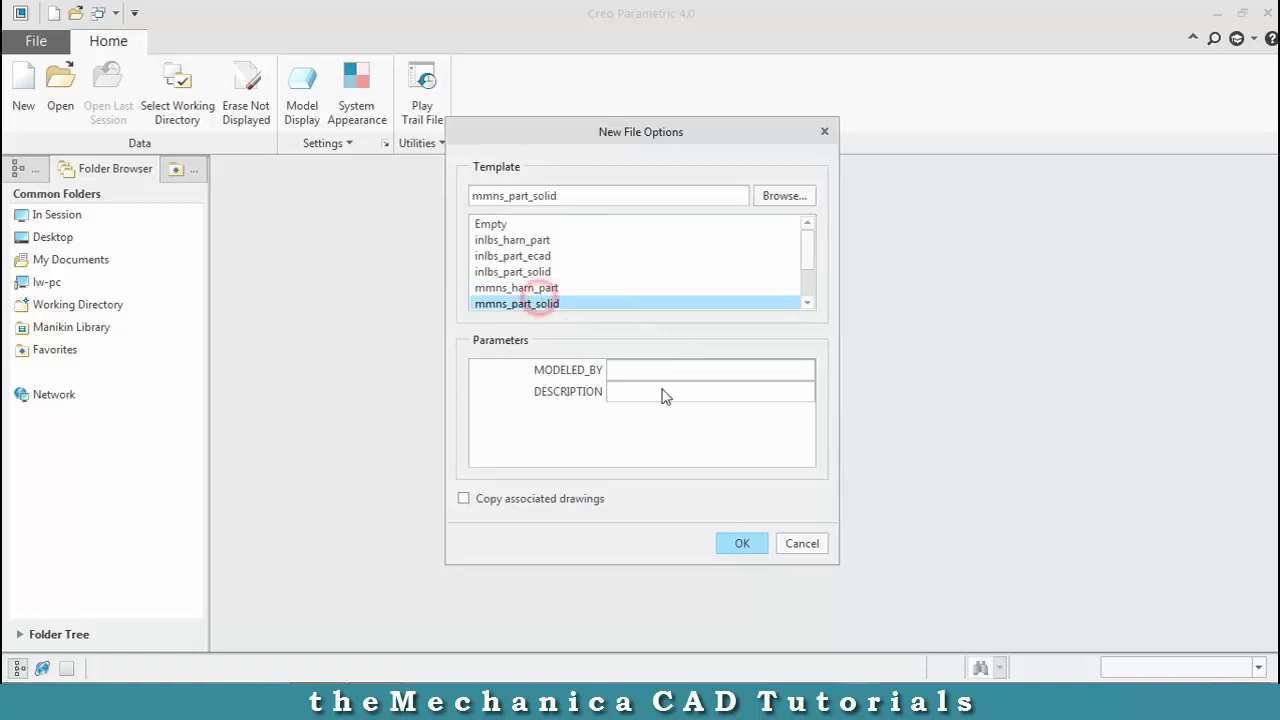
{"action": "left_click", "coordinate": [741, 545]}
Start a sketch on the TOP plane
{"action": "left_click", "coordinate": [884, 289]}
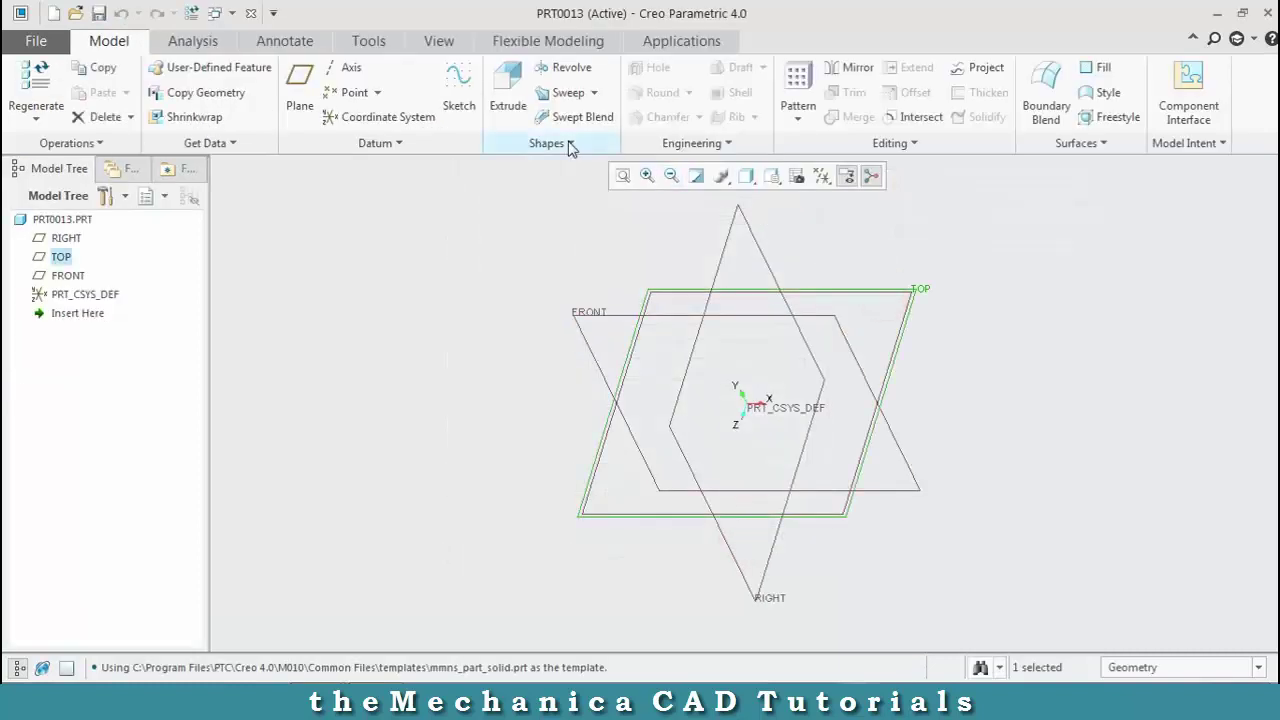
{"action": "left_click", "coordinate": [459, 97]}
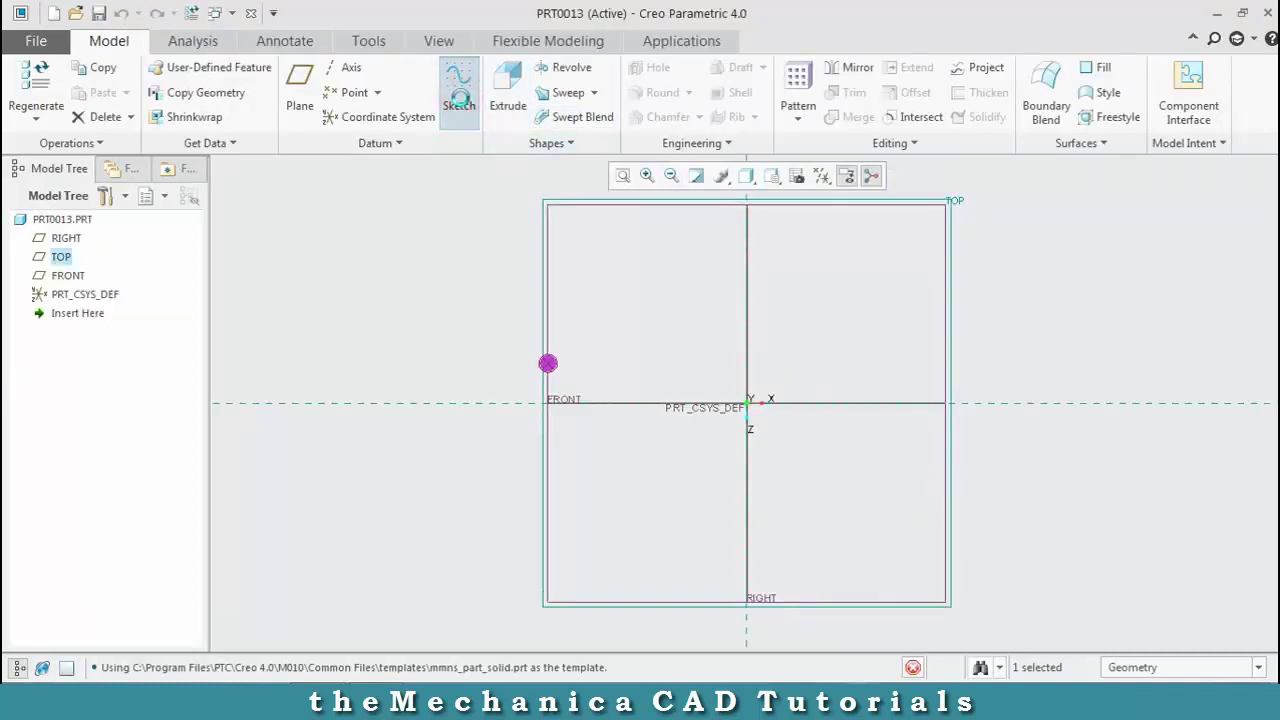
{"action": "left_click", "coordinate": [646, 176]}
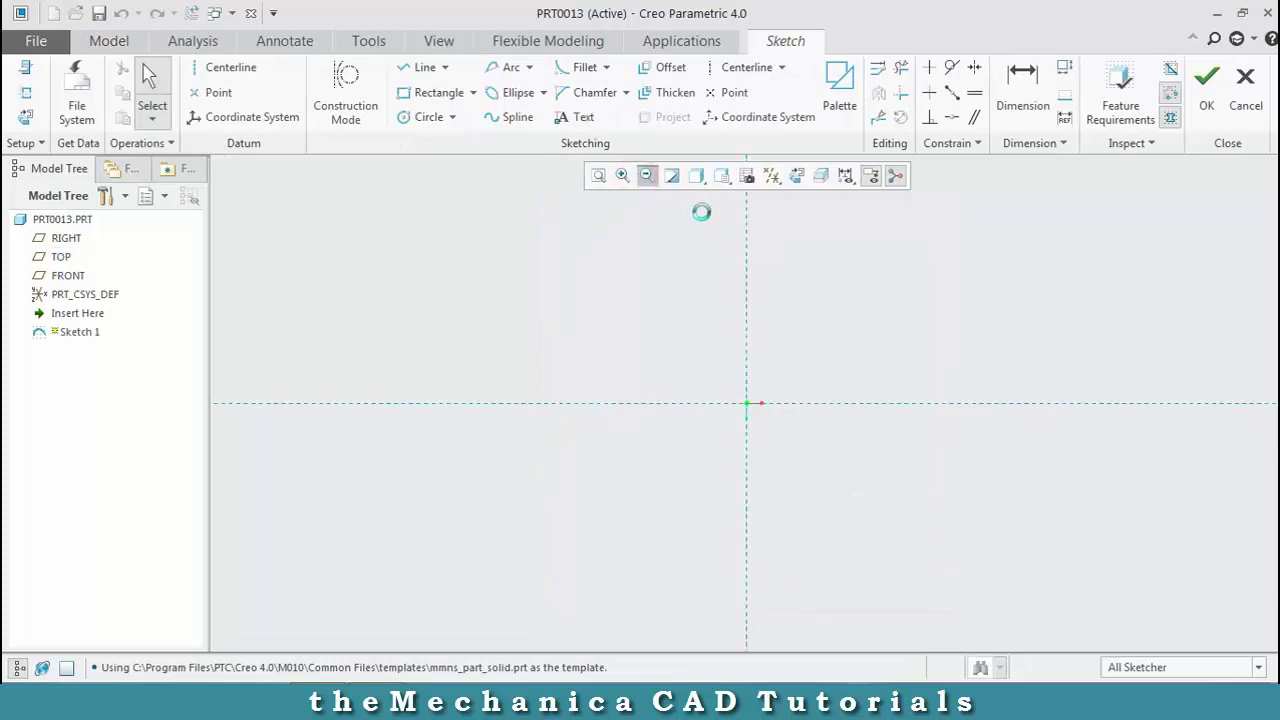
Draw two concentric circles about 277 mm and 217 mm in diameter, centred on the vertical reference about 341 mm above the origin
{"action": "left_click", "coordinate": [428, 117]}
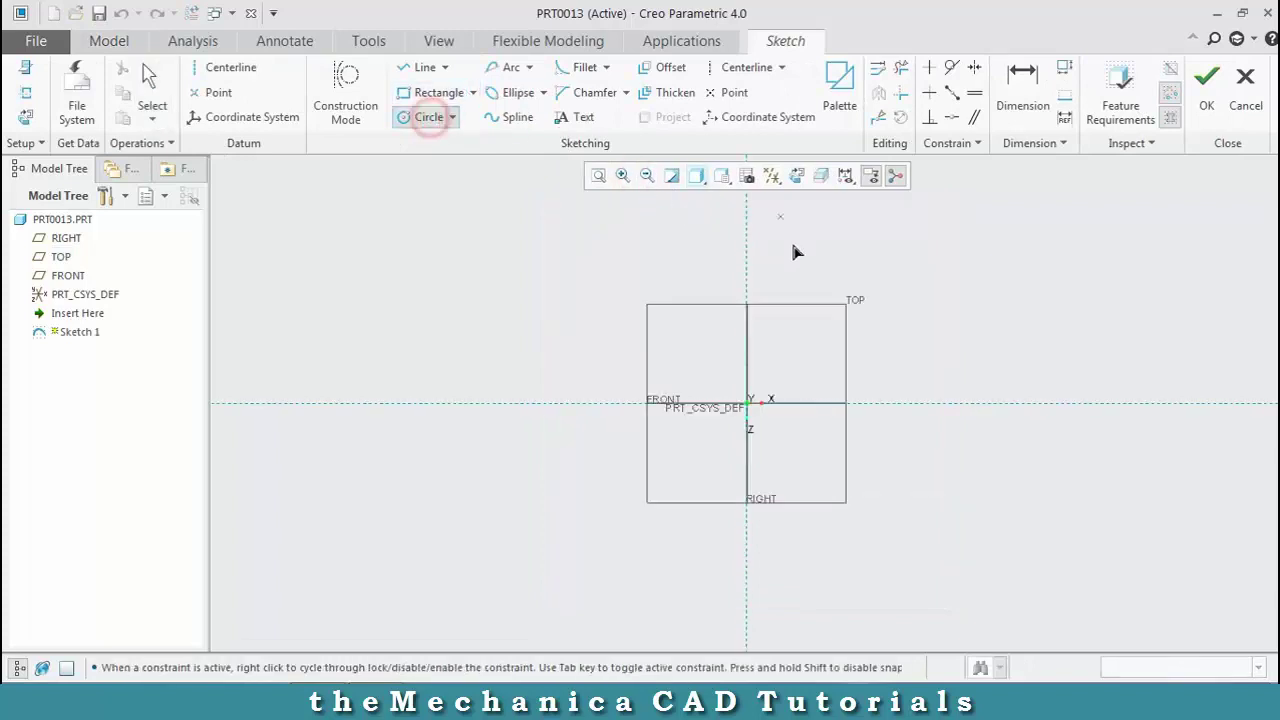
{"action": "left_click", "coordinate": [748, 271]}
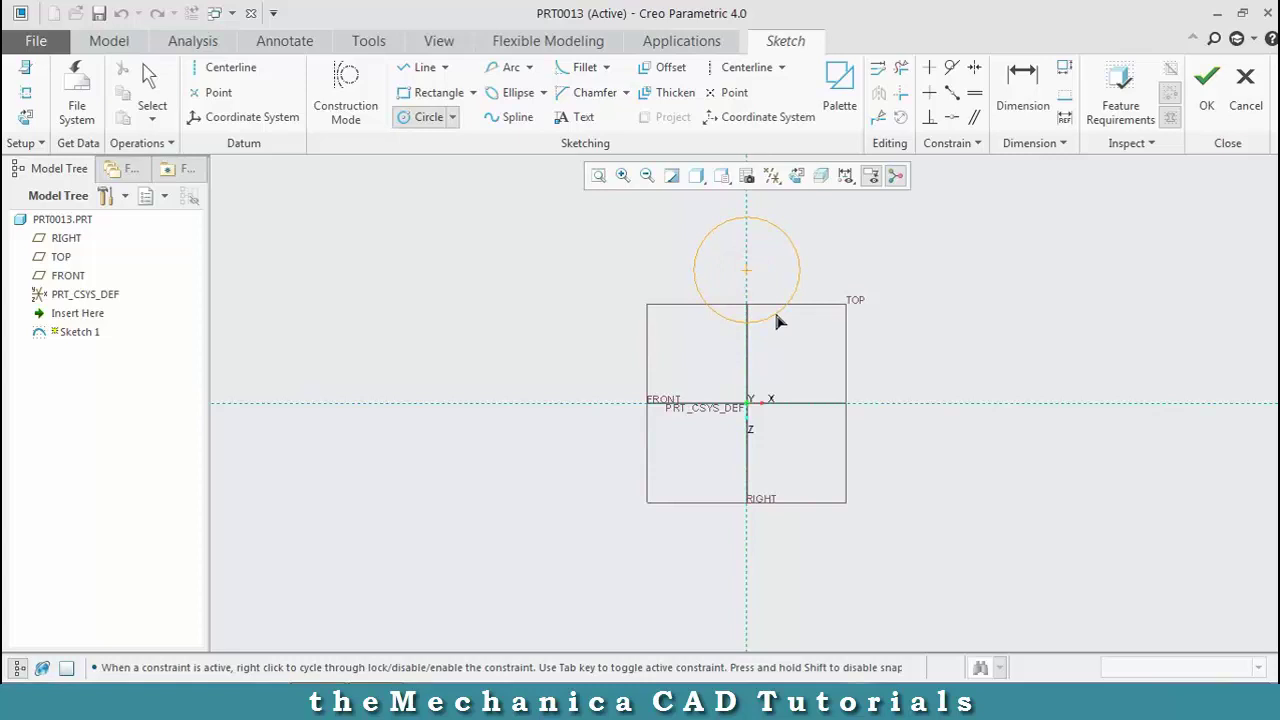
{"action": "left_click", "coordinate": [776, 312]}
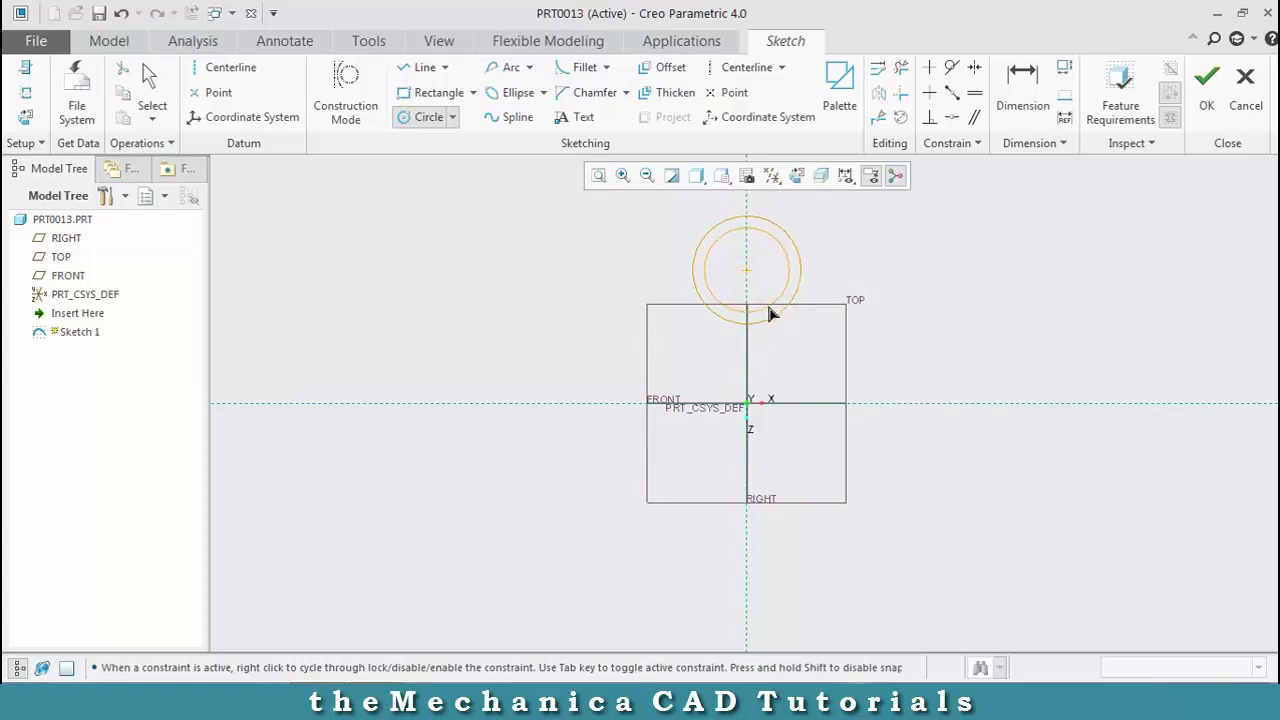
{"action": "left_click", "coordinate": [766, 305]}
{"action": "left_click", "coordinate": [1112, 96]}
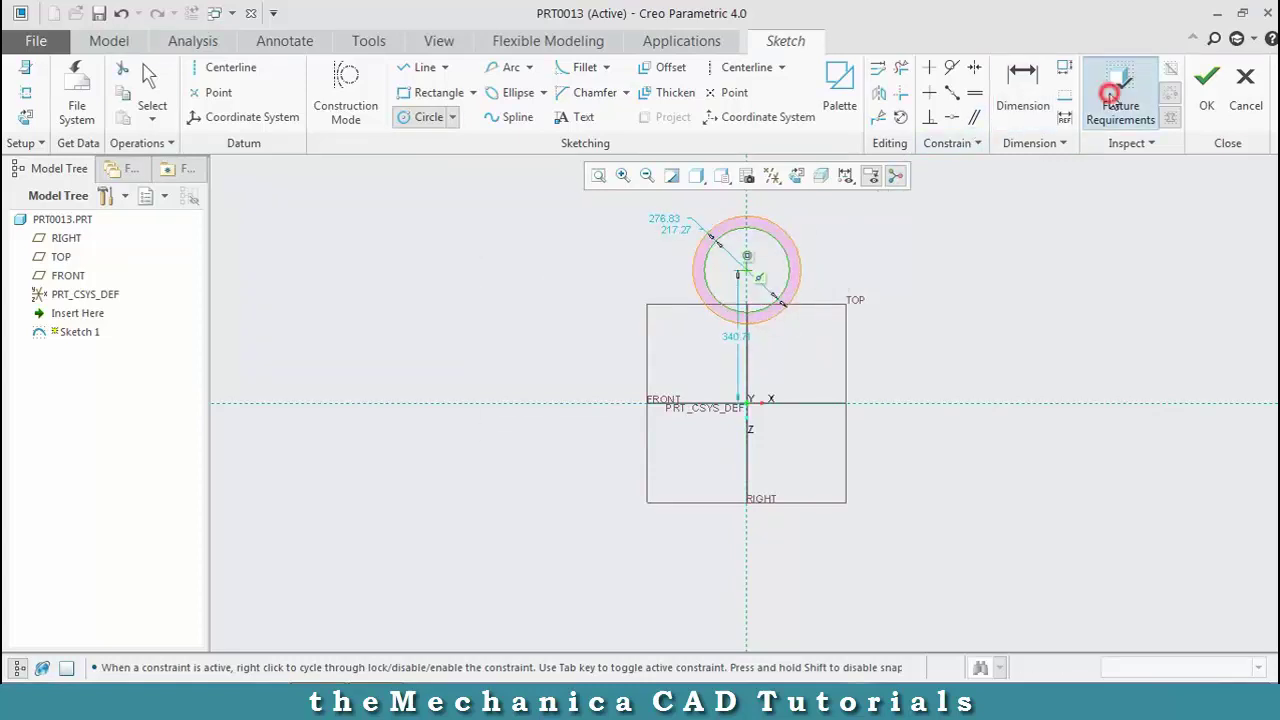
{"action": "left_click", "coordinate": [643, 440]}
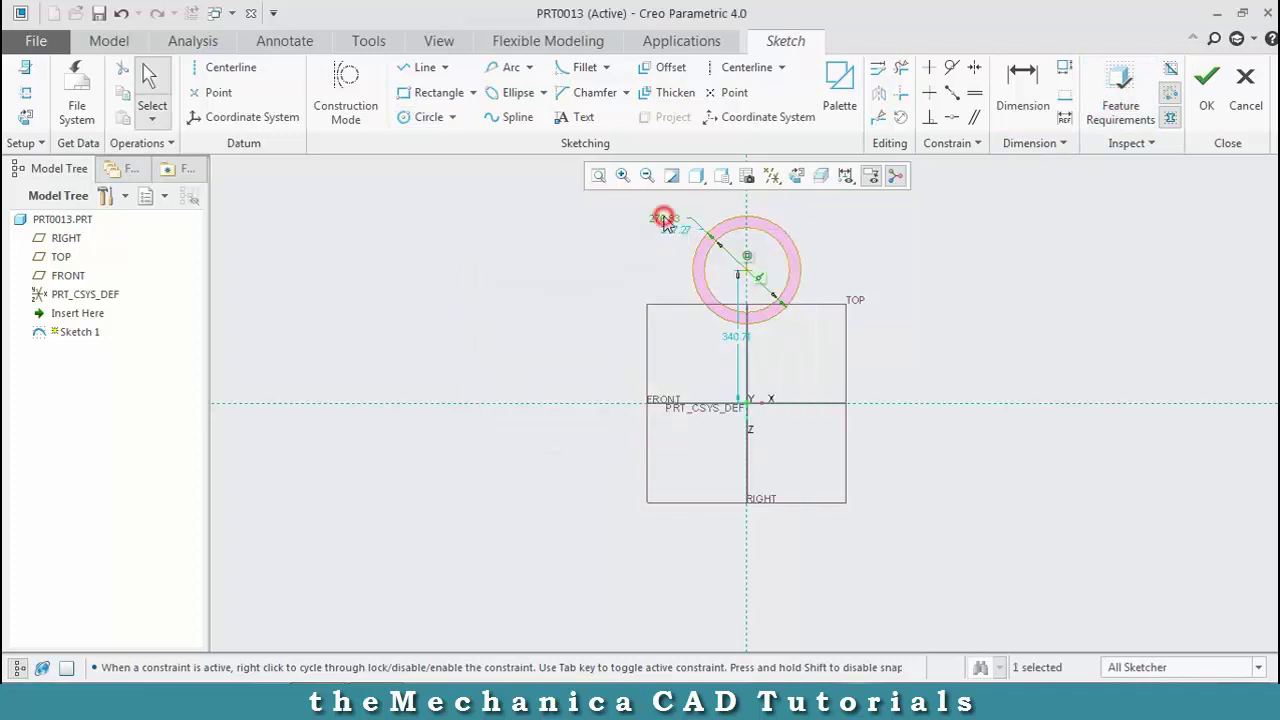
Set the outer circle's diameter to 280 mm and the inner circle's diameter to 220 mm
{"action": "double_click", "coordinate": [663, 218]}
{"action": "type", "text": "2"}
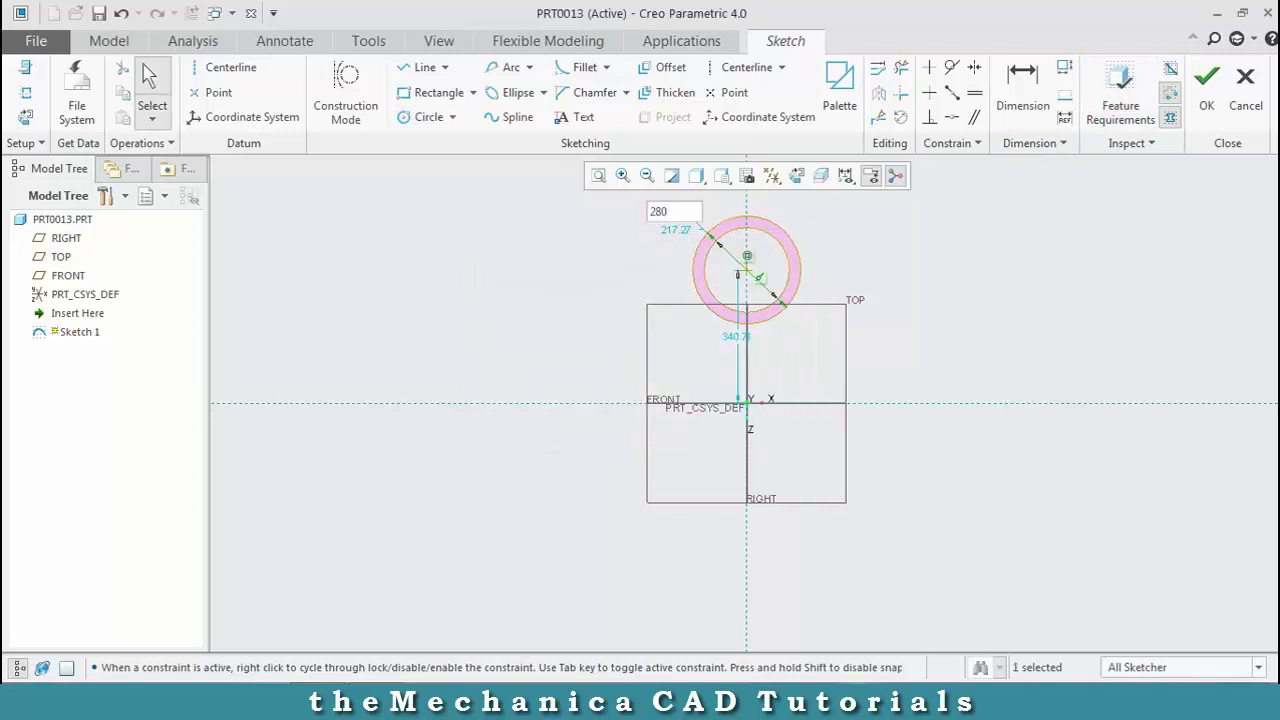
{"action": "type", "text": "80"}
{"action": "key", "text": "Return"}
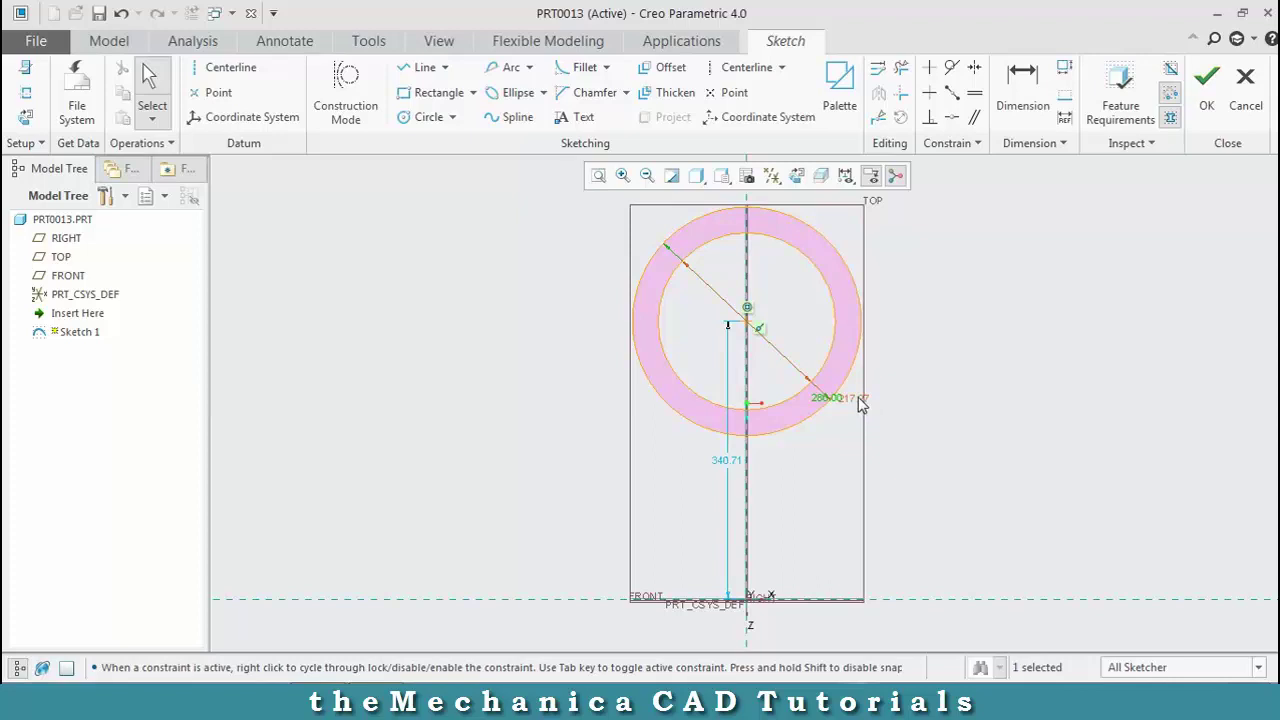
{"action": "double_click", "coordinate": [858, 398]}
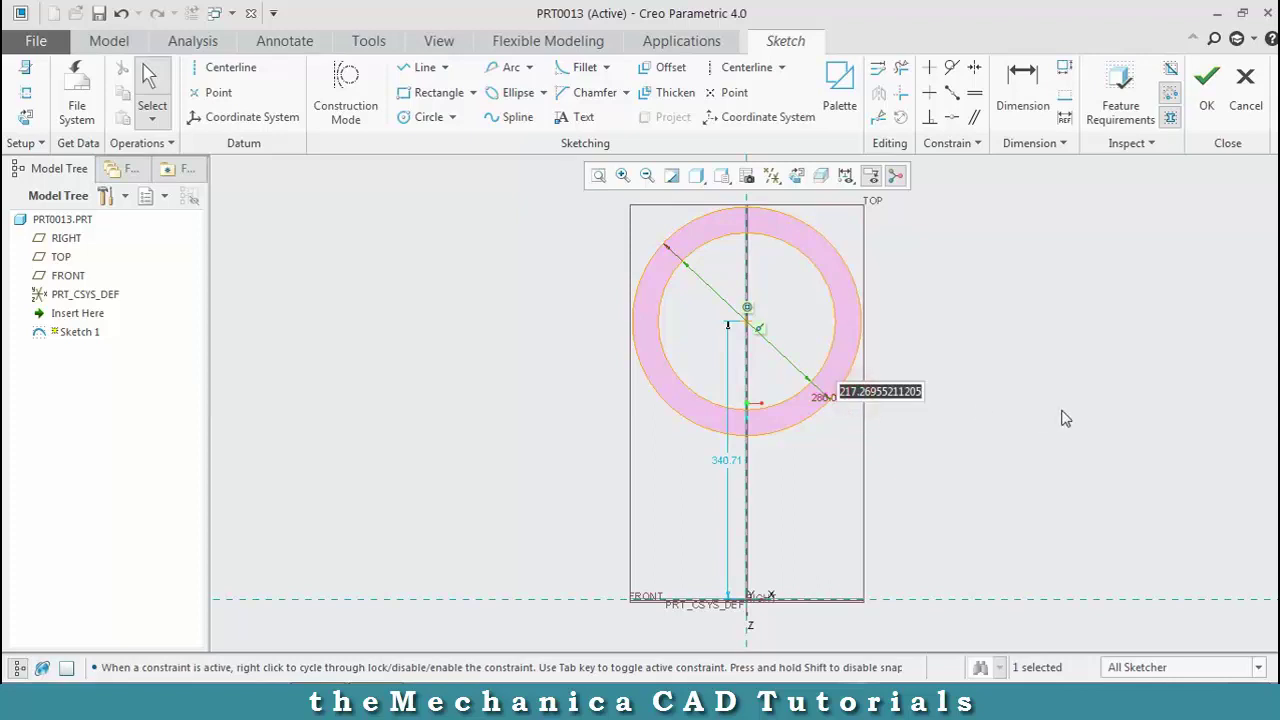
{"action": "type", "text": "260"}
{"action": "key", "text": "Return"}
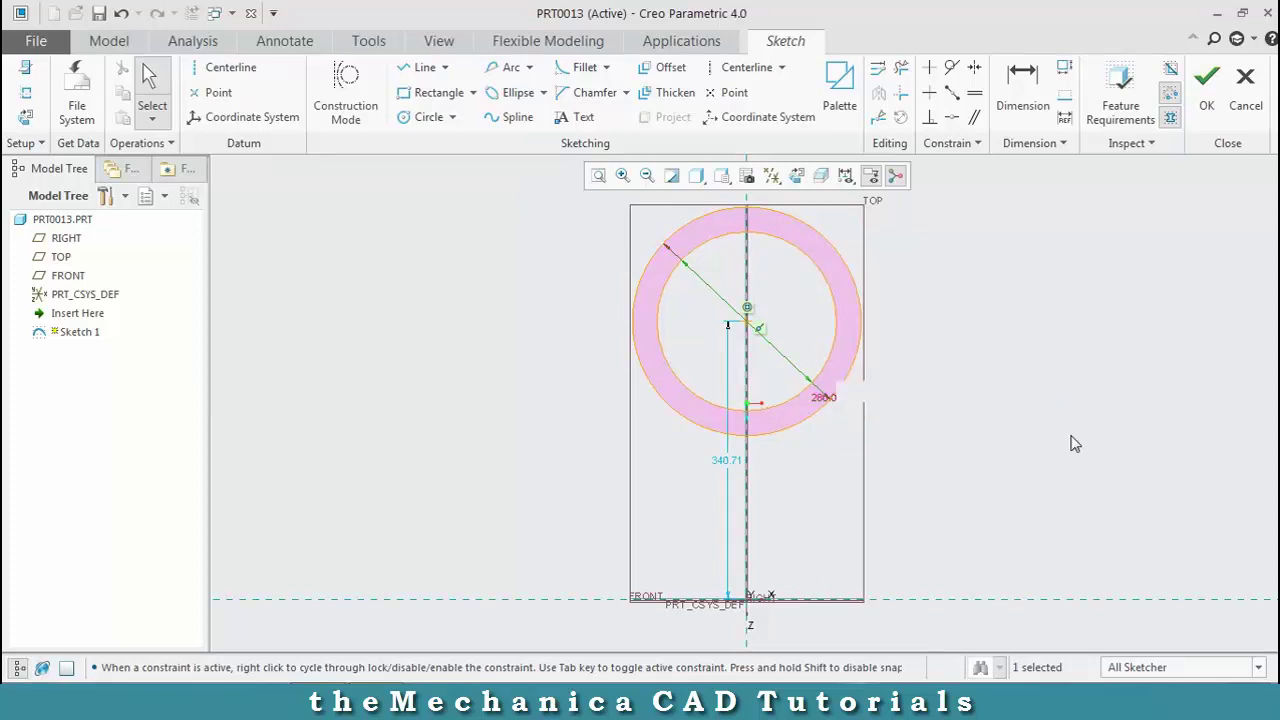
Draw a three-line leg at the ring's lower left, about 26 mm wide, running down from the outer circle and back up to the inner circle
{"action": "left_click", "coordinate": [420, 67]}
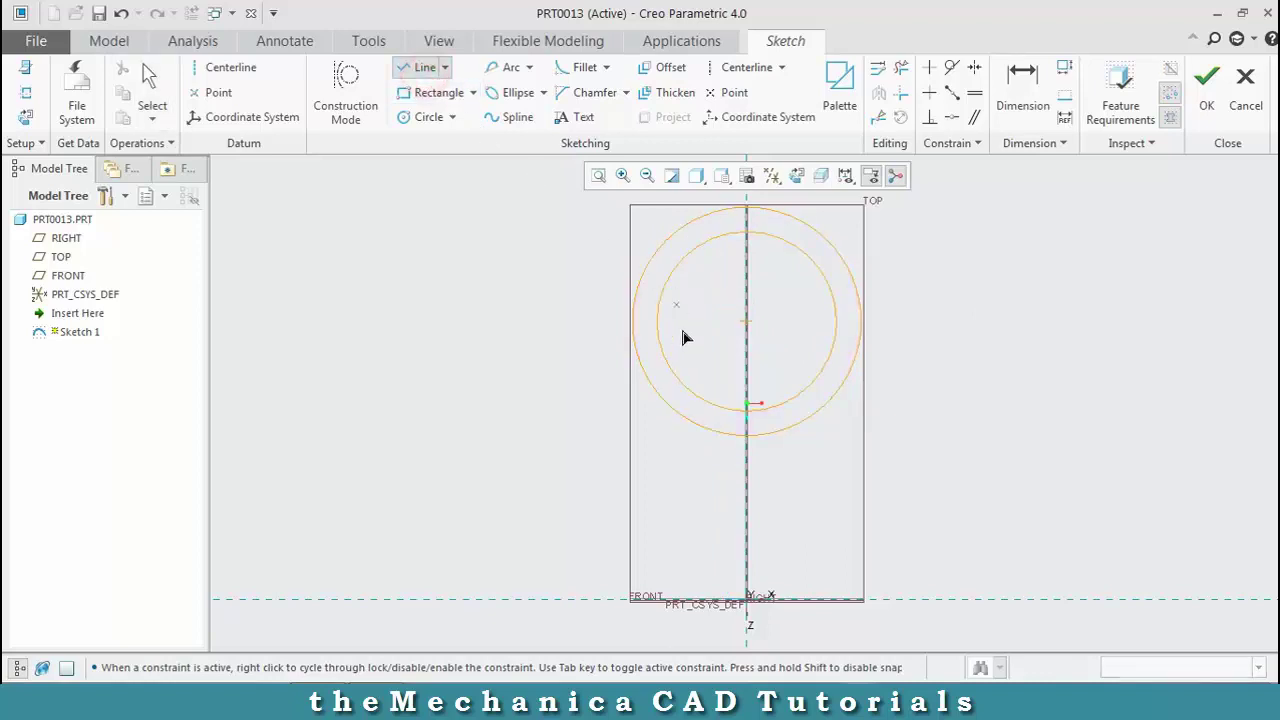
{"action": "left_click", "coordinate": [653, 386]}
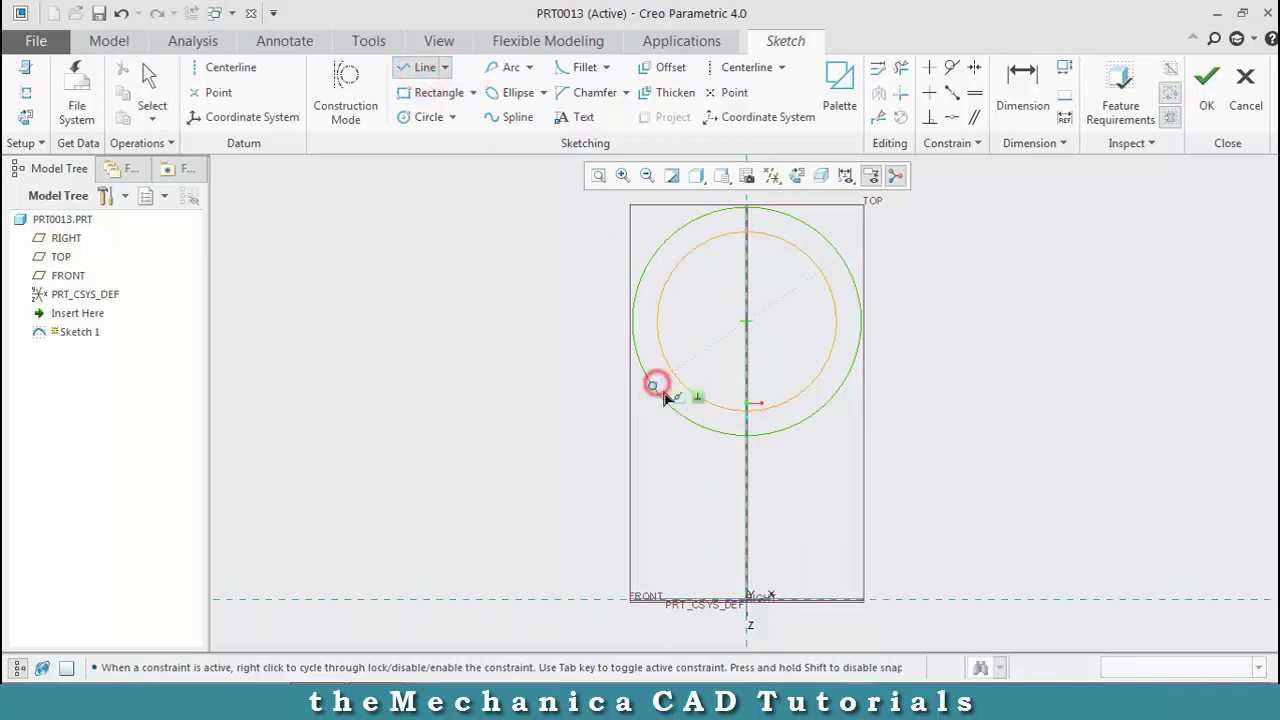
{"action": "left_click", "coordinate": [656, 432]}
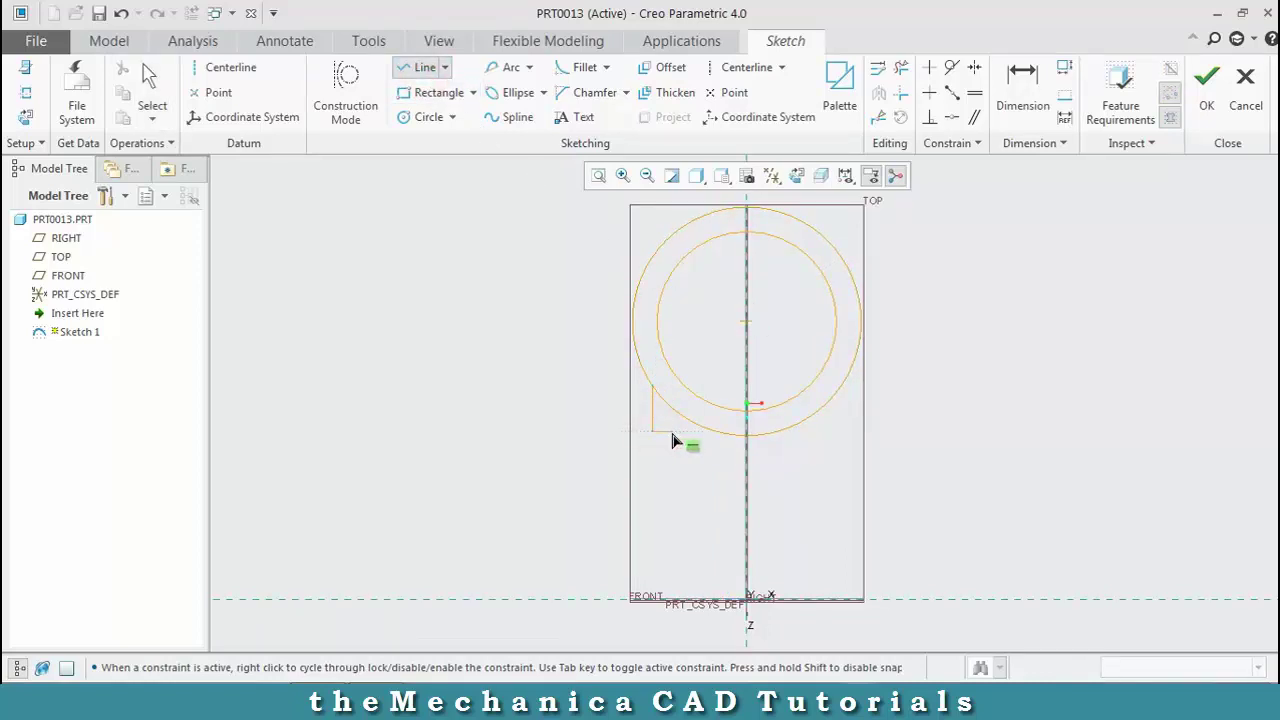
{"action": "left_click", "coordinate": [674, 432]}
{"action": "left_click", "coordinate": [673, 376]}
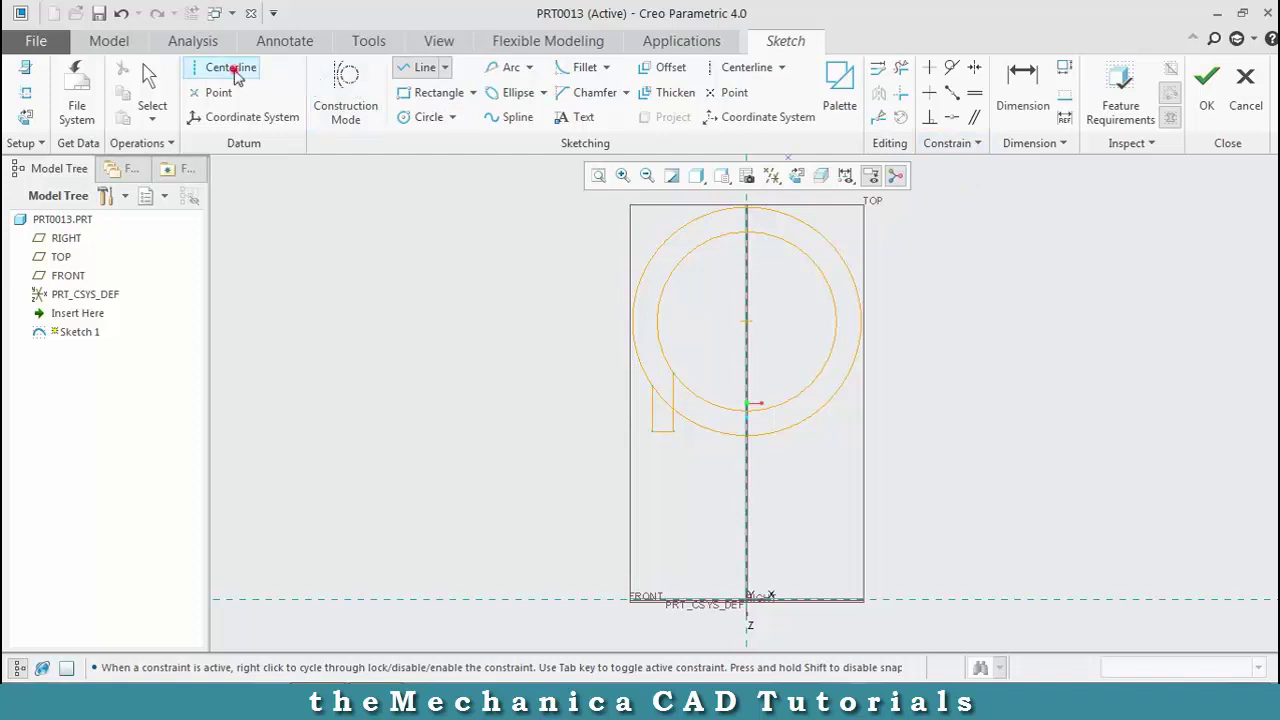
Draw a vertical datum centerline through the centre of the circles
{"action": "left_click", "coordinate": [220, 67]}
{"action": "left_click", "coordinate": [748, 323]}
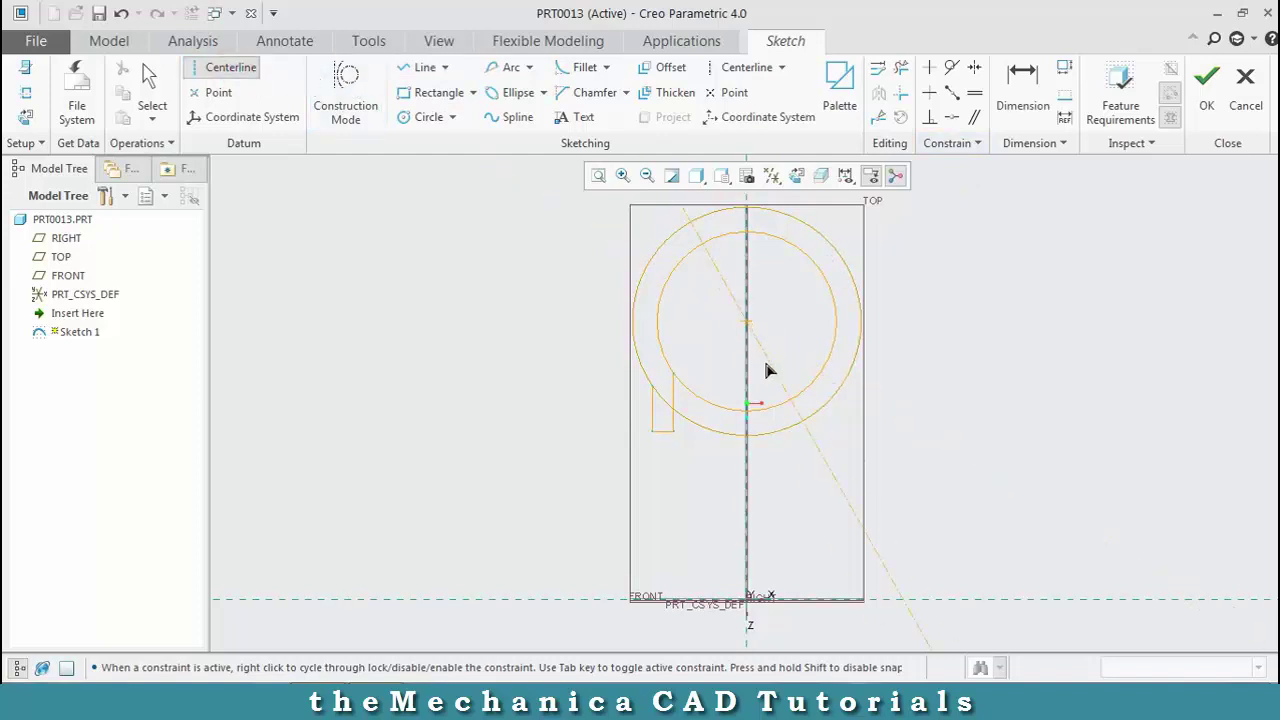
{"action": "left_click", "coordinate": [748, 381]}
{"action": "middle_click", "coordinate": [826, 325]}
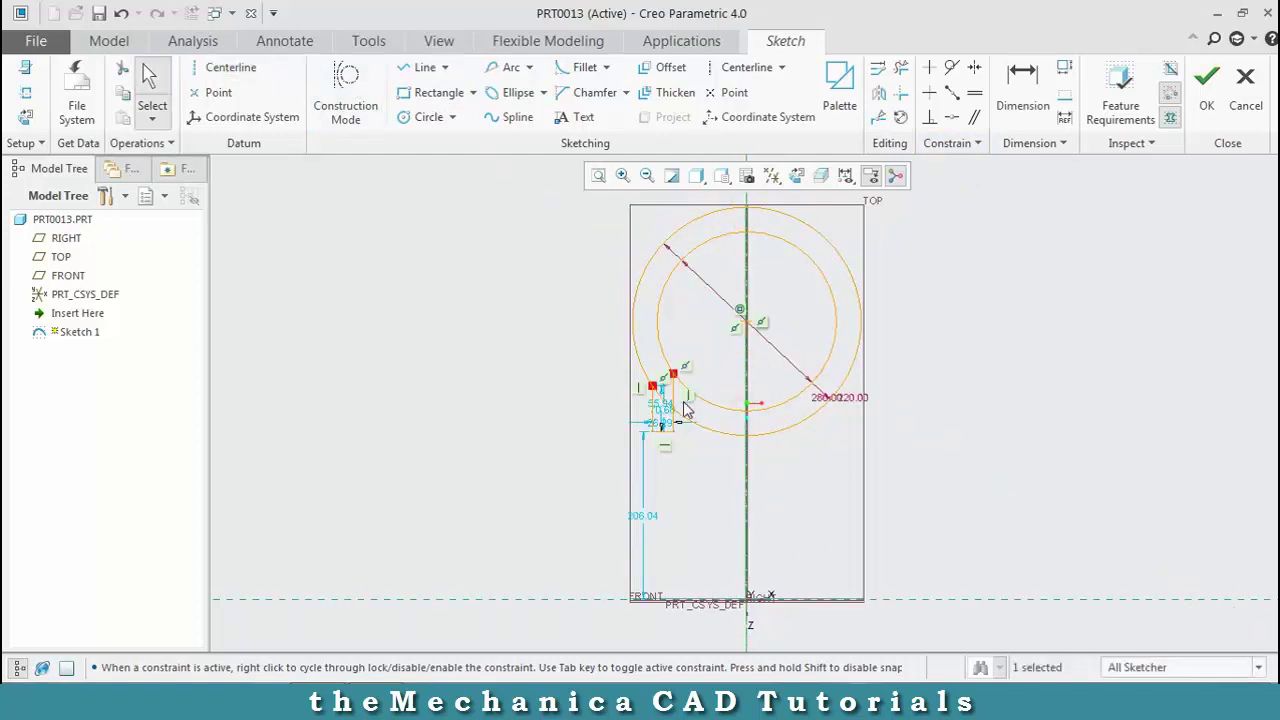
Mirror the three lines of the leg about the vertical centerline
{"action": "scroll", "coordinate": [686, 409], "scroll_direction": "up", "scroll_amount": 3}
{"action": "left_click", "coordinate": [607, 416]}
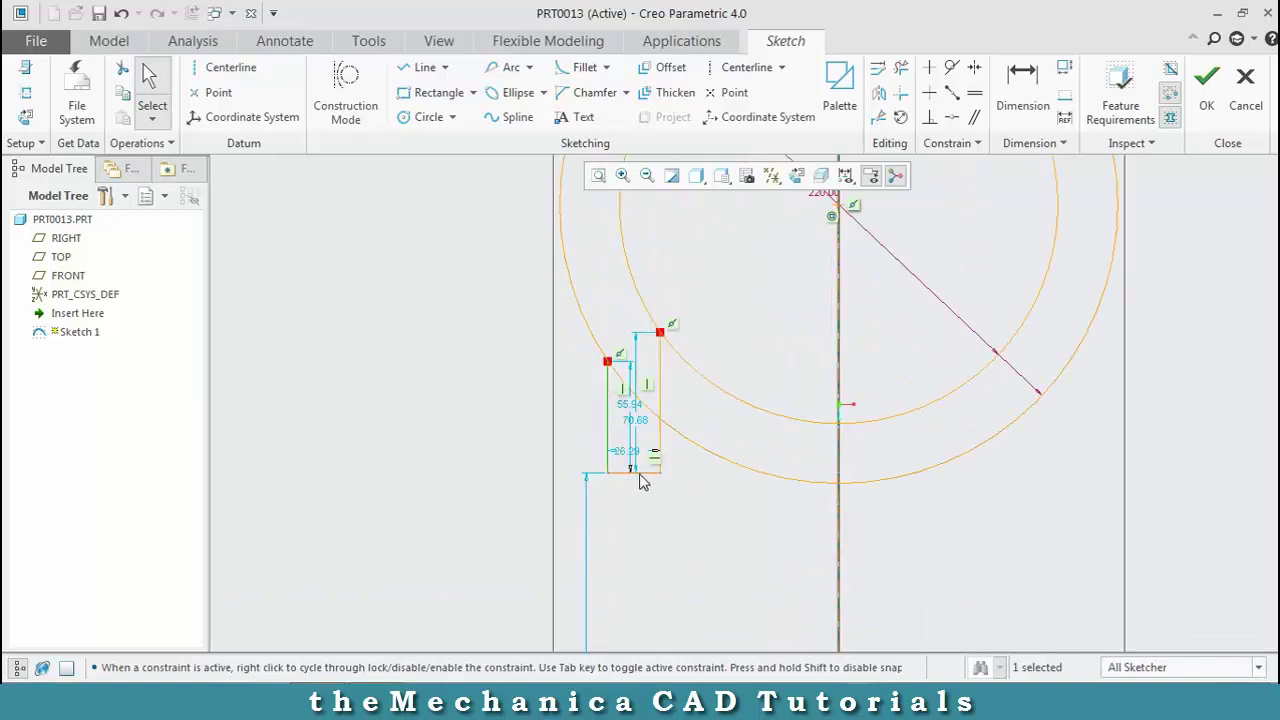
{"action": "left_click", "coordinate": [641, 473], "text": "ctrl"}
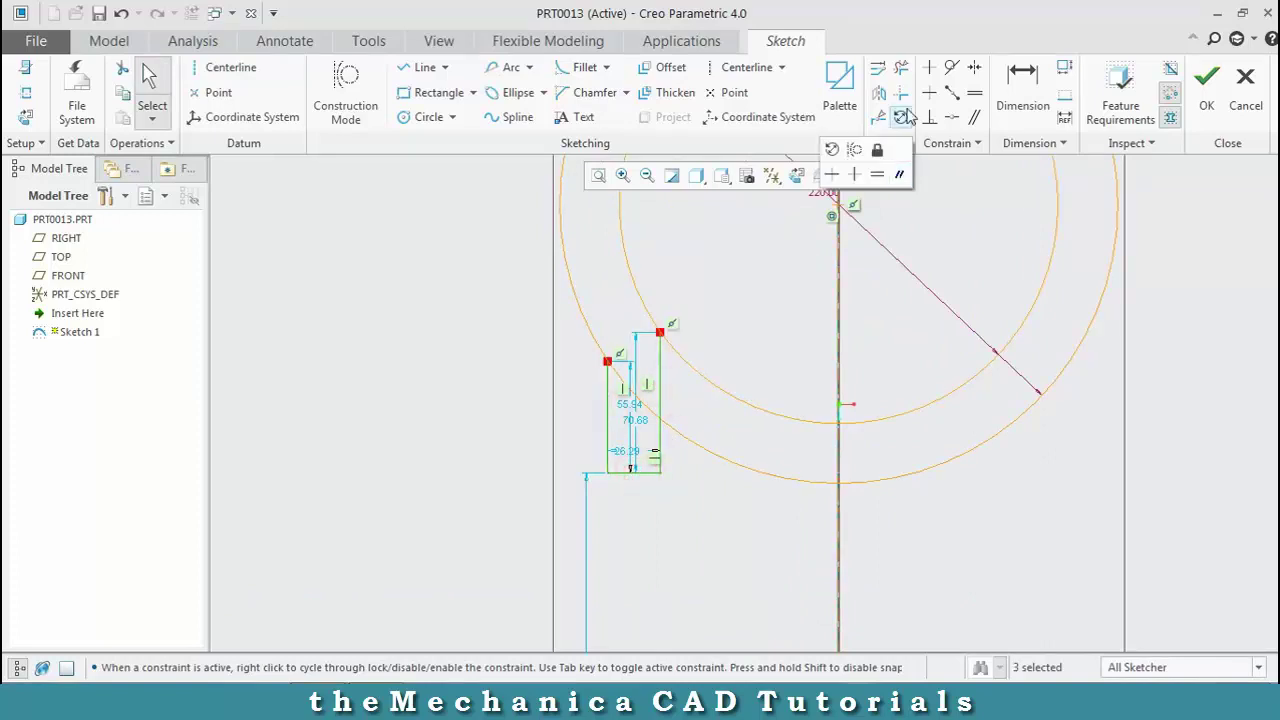
{"action": "left_click", "coordinate": [878, 93]}
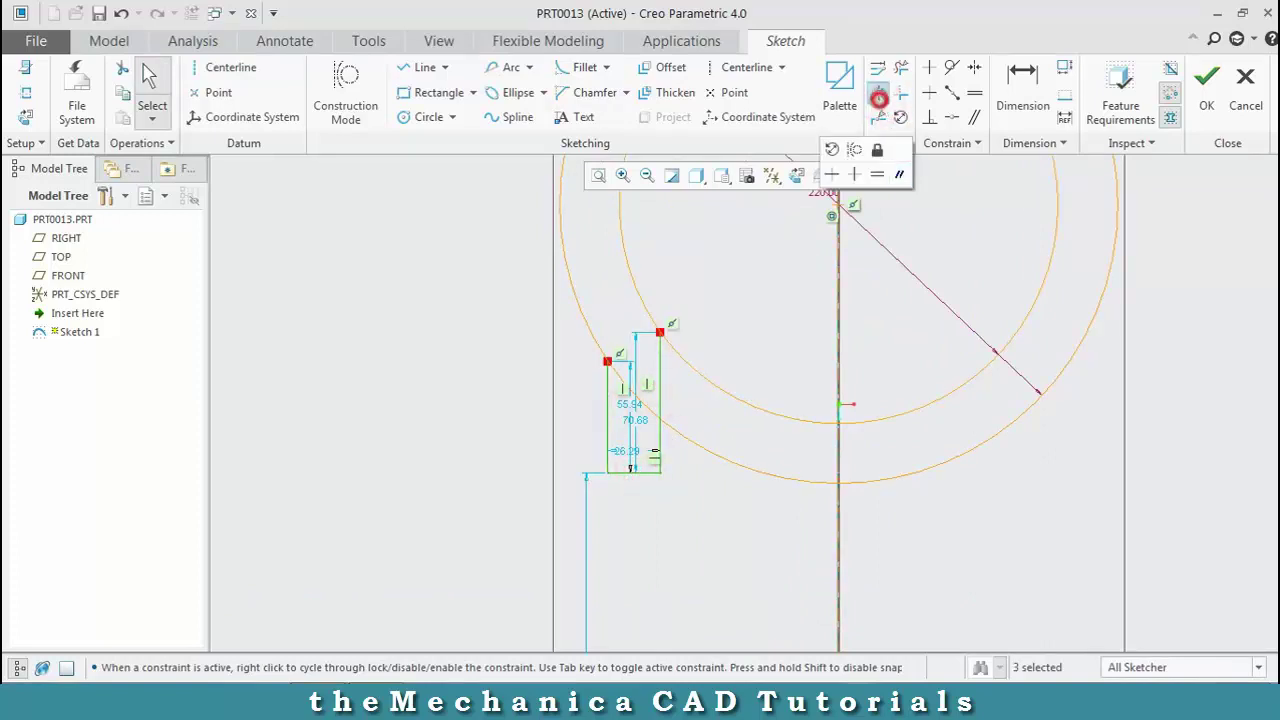
{"action": "left_click", "coordinate": [839, 343]}
{"action": "scroll", "coordinate": [930, 390], "scroll_direction": "up", "scroll_amount": 2}
{"action": "scroll", "coordinate": [1043, 335], "scroll_direction": "down", "scroll_amount": 2}
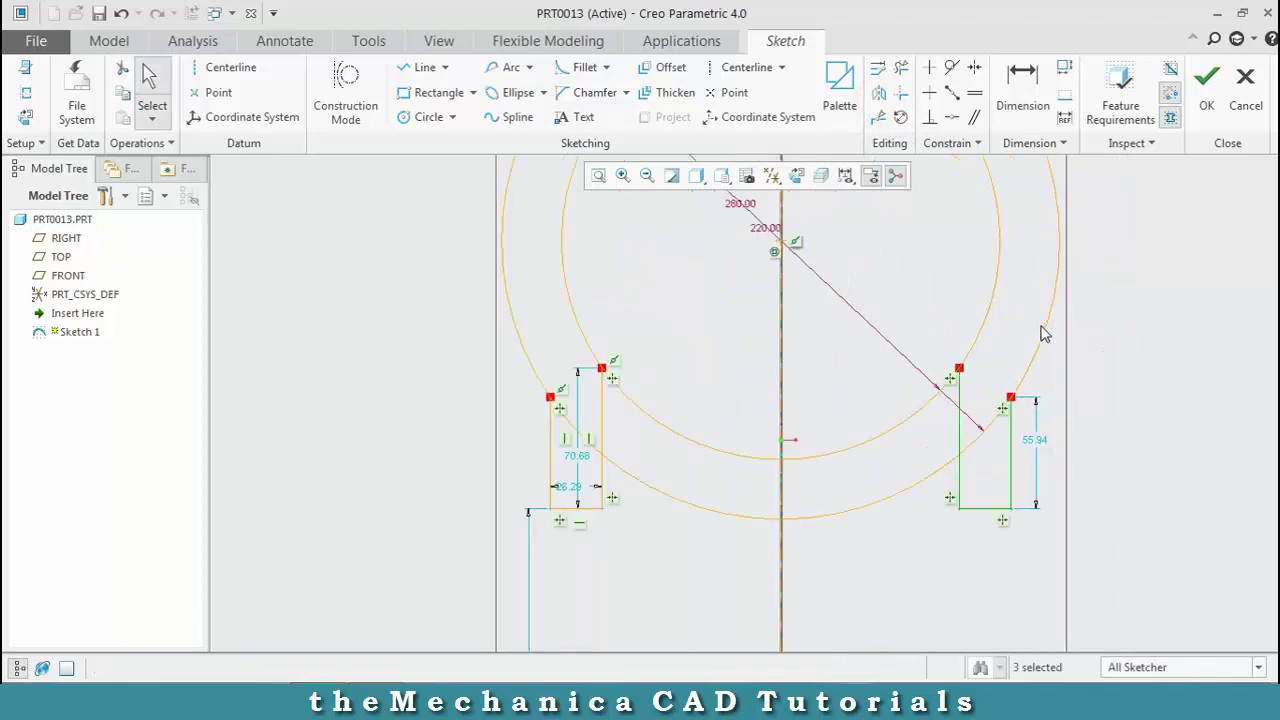
Trim away the lower arcs of both circles between and inside the two legs, leaving one closed horseshoe-shaped profile
{"action": "left_click", "coordinate": [901, 67]}
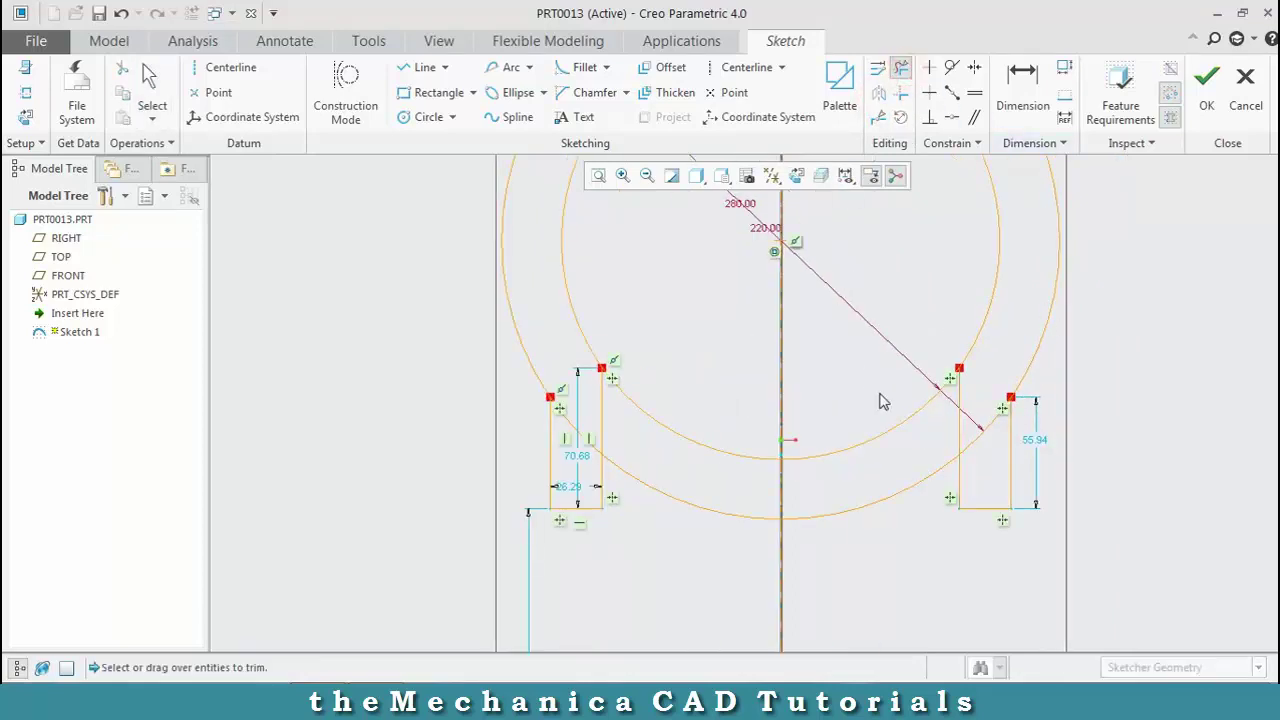
{"action": "left_click_drag", "start_coordinate": [880, 400], "coordinate": [900, 515]}
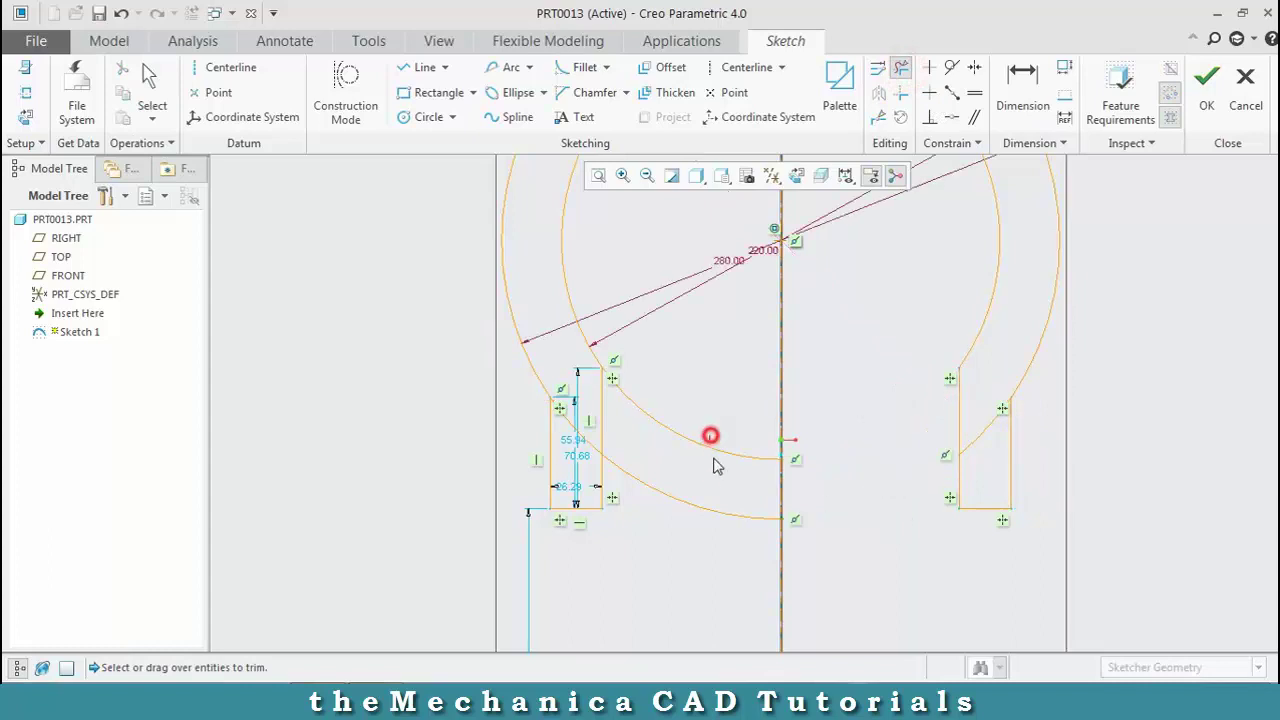
{"action": "mouse_move", "coordinate": [715, 465]}
{"action": "left_mouse_down"}
{"action": "mouse_move", "coordinate": [700, 494]}
{"action": "mouse_move", "coordinate": [615, 470]}
{"action": "left_mouse_up"}
{"action": "scroll", "coordinate": [570, 425], "scroll_direction": "down", "scroll_amount": 3}
{"action": "left_click_drag", "start_coordinate": [585, 428], "coordinate": [585, 460]}
{"action": "scroll", "coordinate": [1109, 414], "scroll_direction": "up", "scroll_amount": 3}
{"action": "scroll", "coordinate": [1169, 443], "scroll_direction": "down", "scroll_amount": 4}
{"action": "left_click_drag", "start_coordinate": [1155, 413], "coordinate": [1158, 420]}
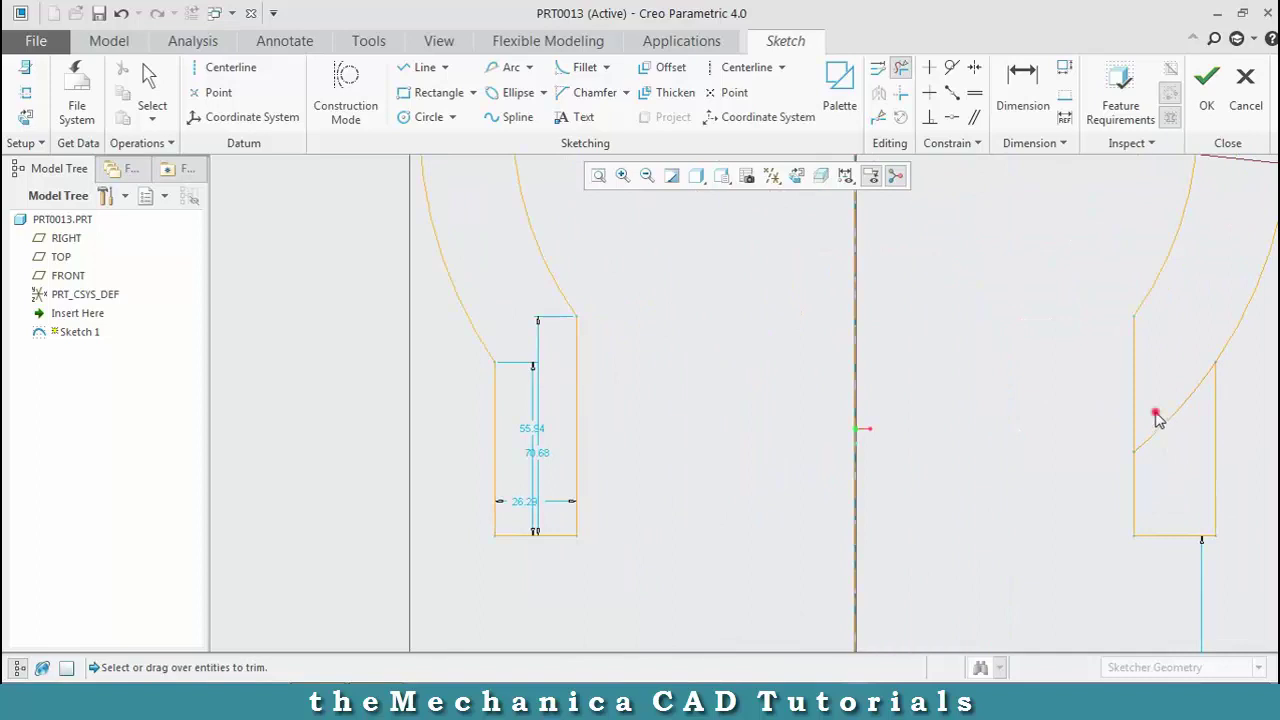
{"action": "scroll", "coordinate": [1180, 468], "scroll_direction": "up", "scroll_amount": 3}
{"action": "left_click_drag", "start_coordinate": [1188, 481], "coordinate": [1188, 482]}
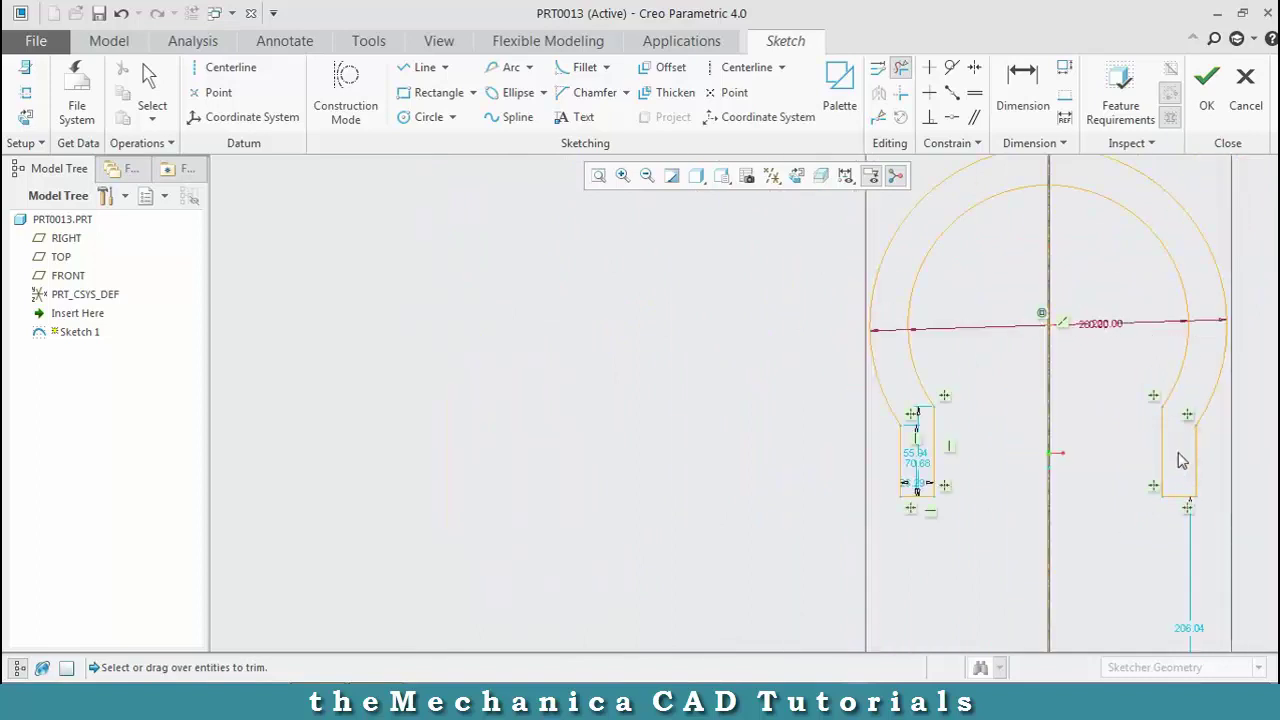
{"action": "scroll", "coordinate": [1220, 500], "scroll_direction": "up", "scroll_amount": 3}
{"action": "scroll", "coordinate": [1255, 528], "scroll_direction": "down", "scroll_amount": 2}
{"action": "scroll", "coordinate": [1200, 500], "scroll_direction": "up", "scroll_amount": 1}
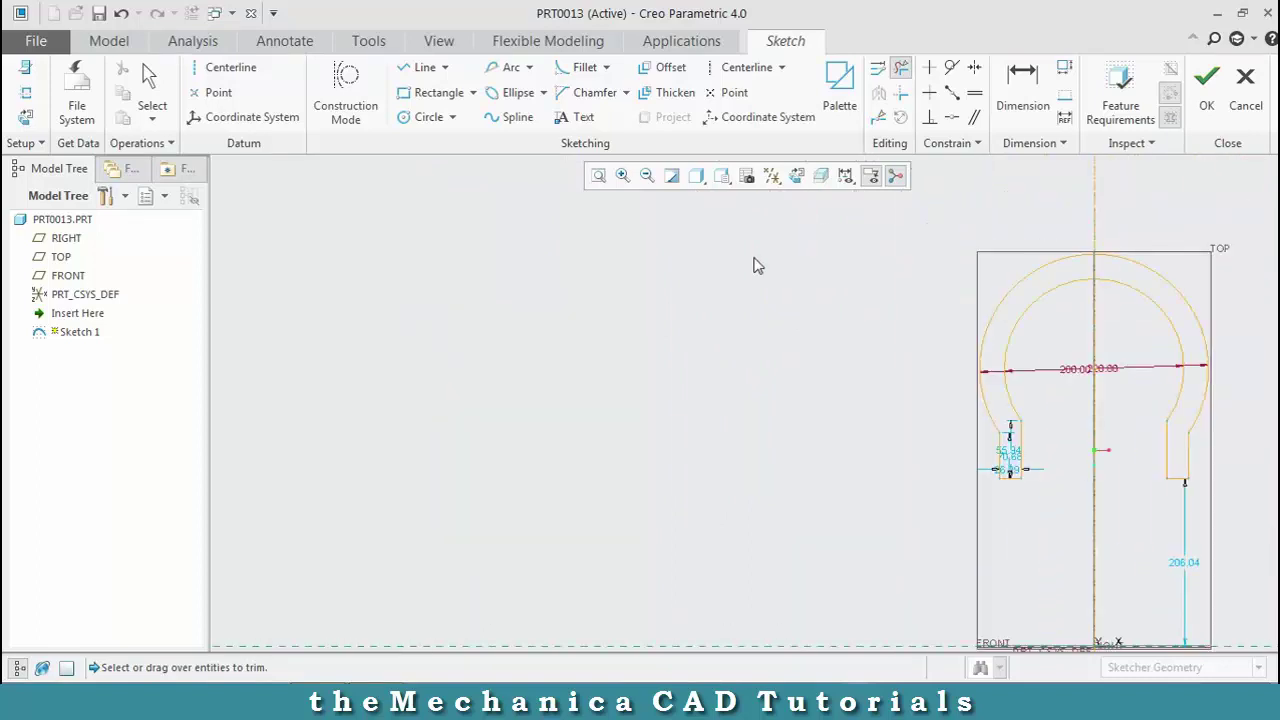
{"action": "left_click", "coordinate": [596, 177]}
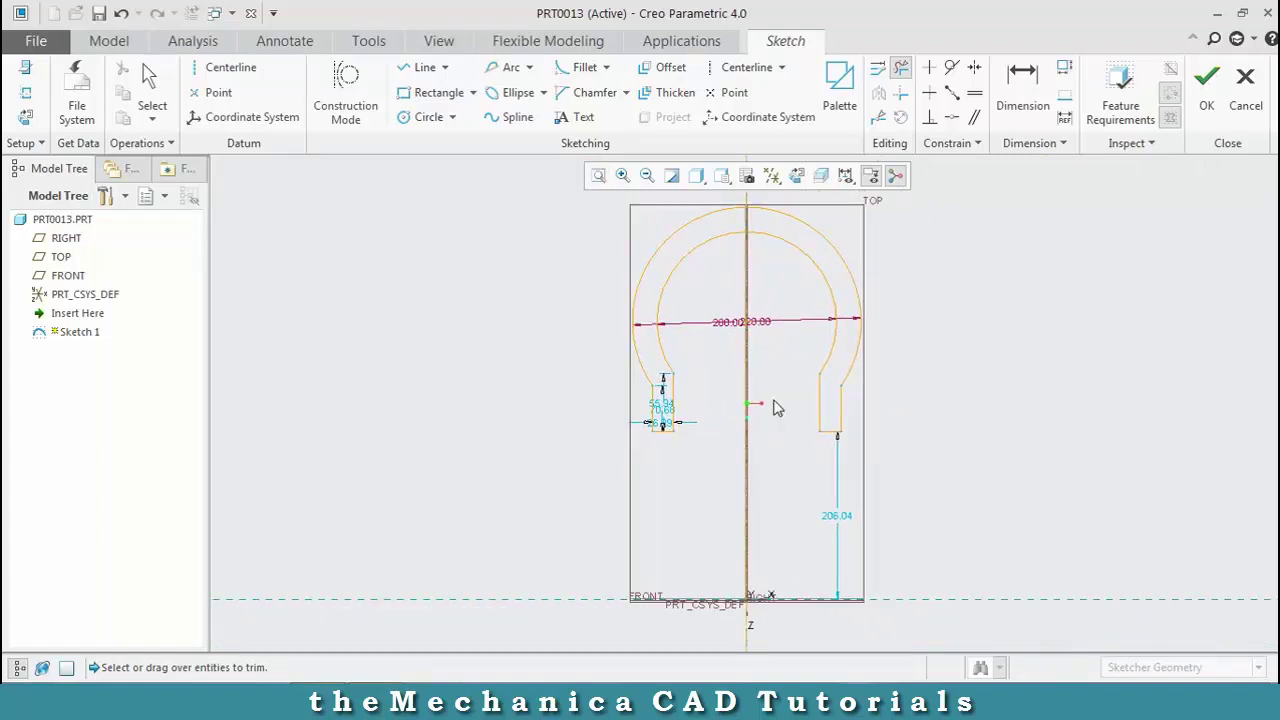
{"action": "left_click", "coordinate": [751, 488]}
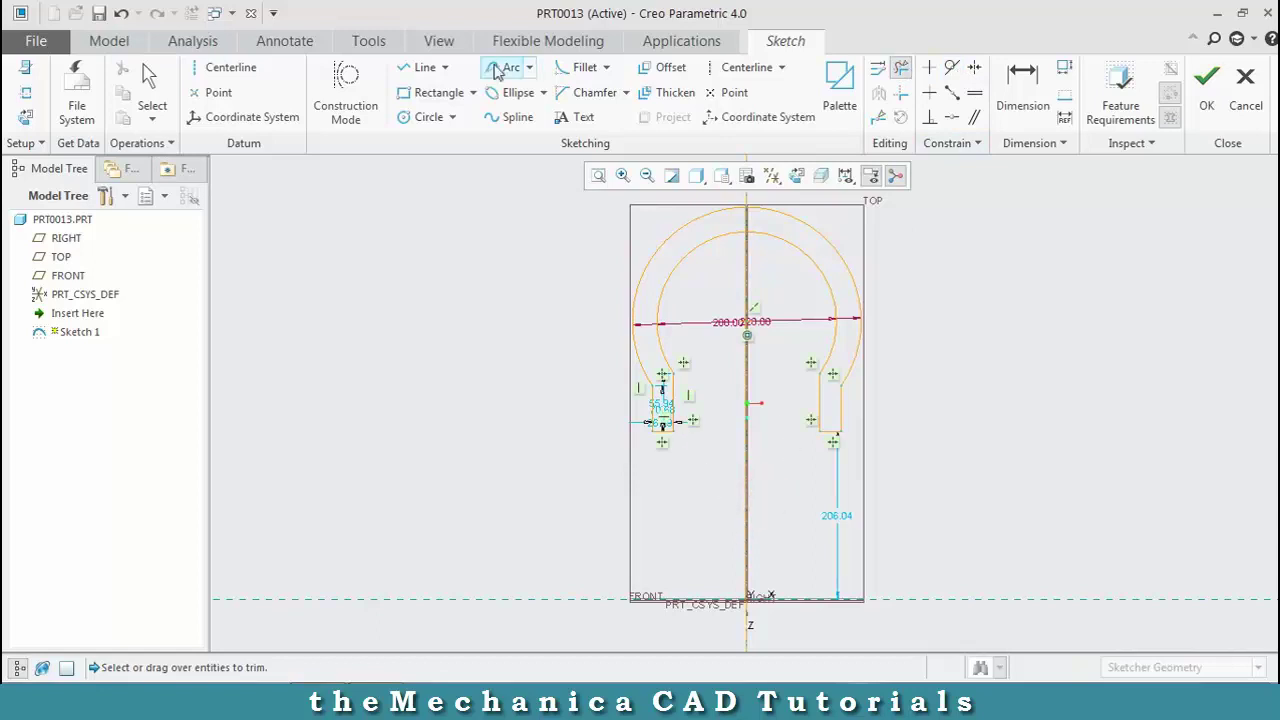
Try to draw a datum centerline through the origin, close to the horizontal reference
{"action": "left_click", "coordinate": [233, 70]}
{"action": "left_click", "coordinate": [749, 600]}
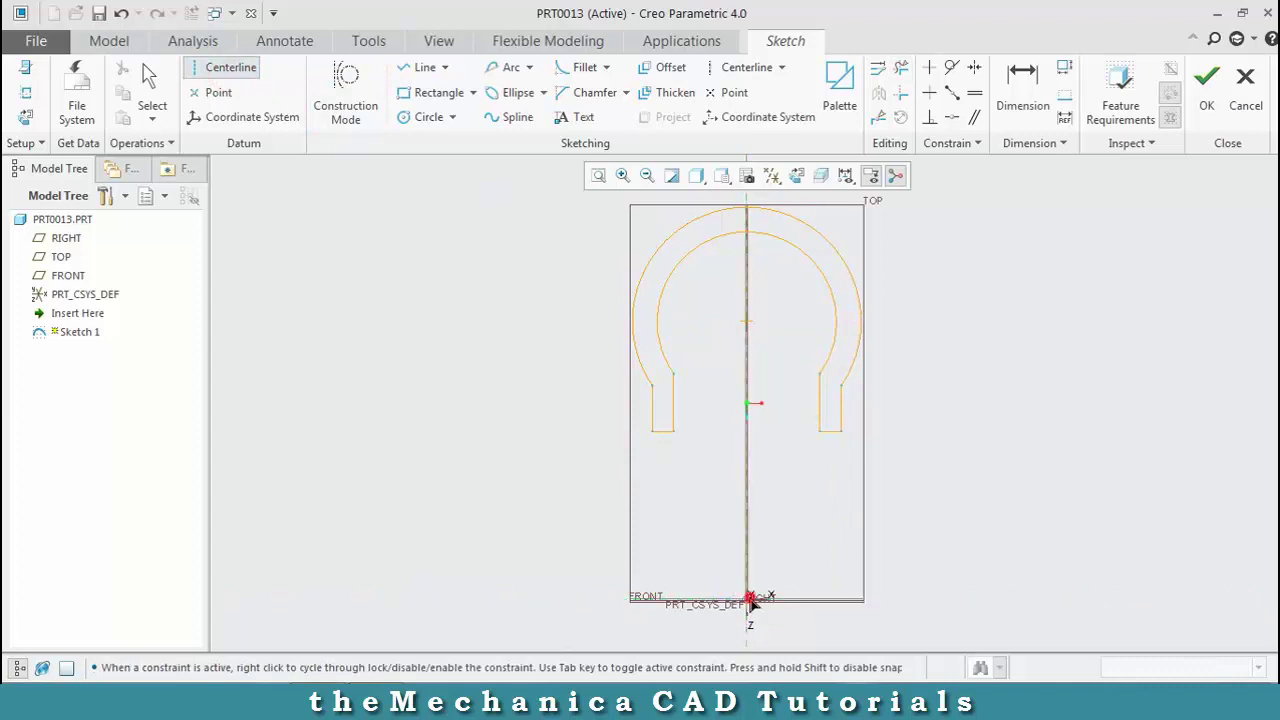
{"action": "left_click", "coordinate": [790, 614]}
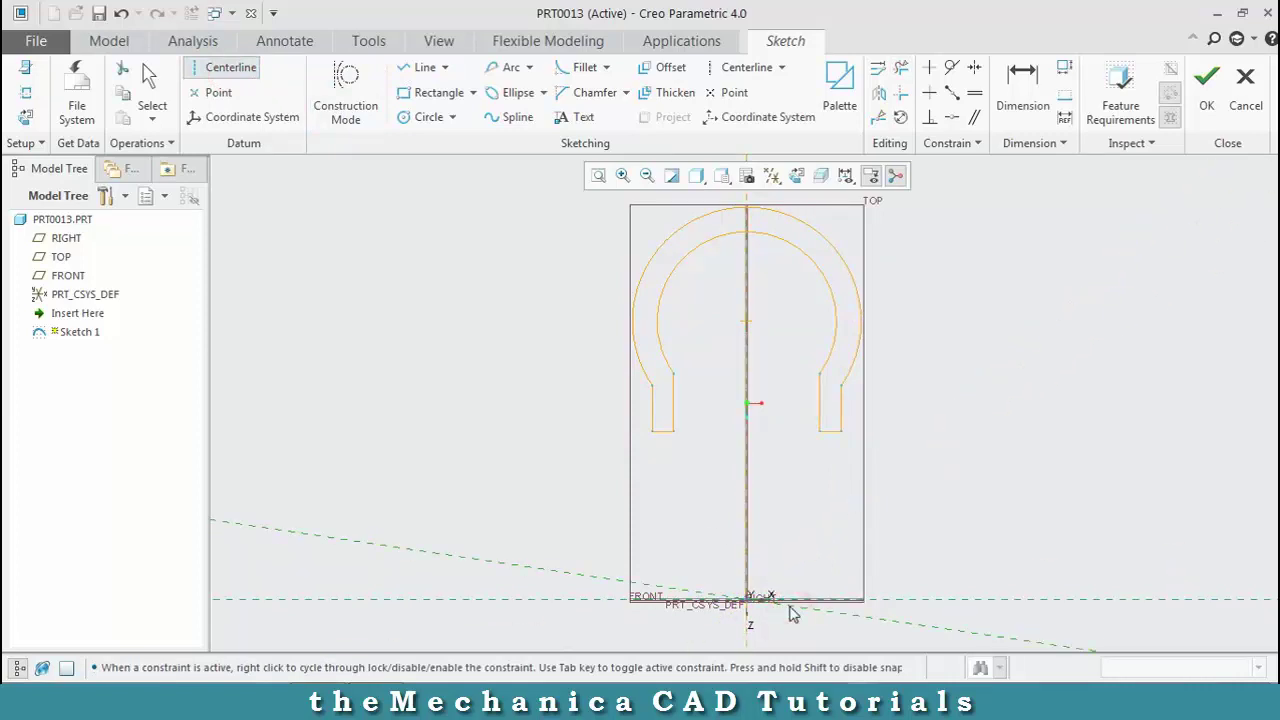
{"action": "middle_click", "coordinate": [848, 573]}
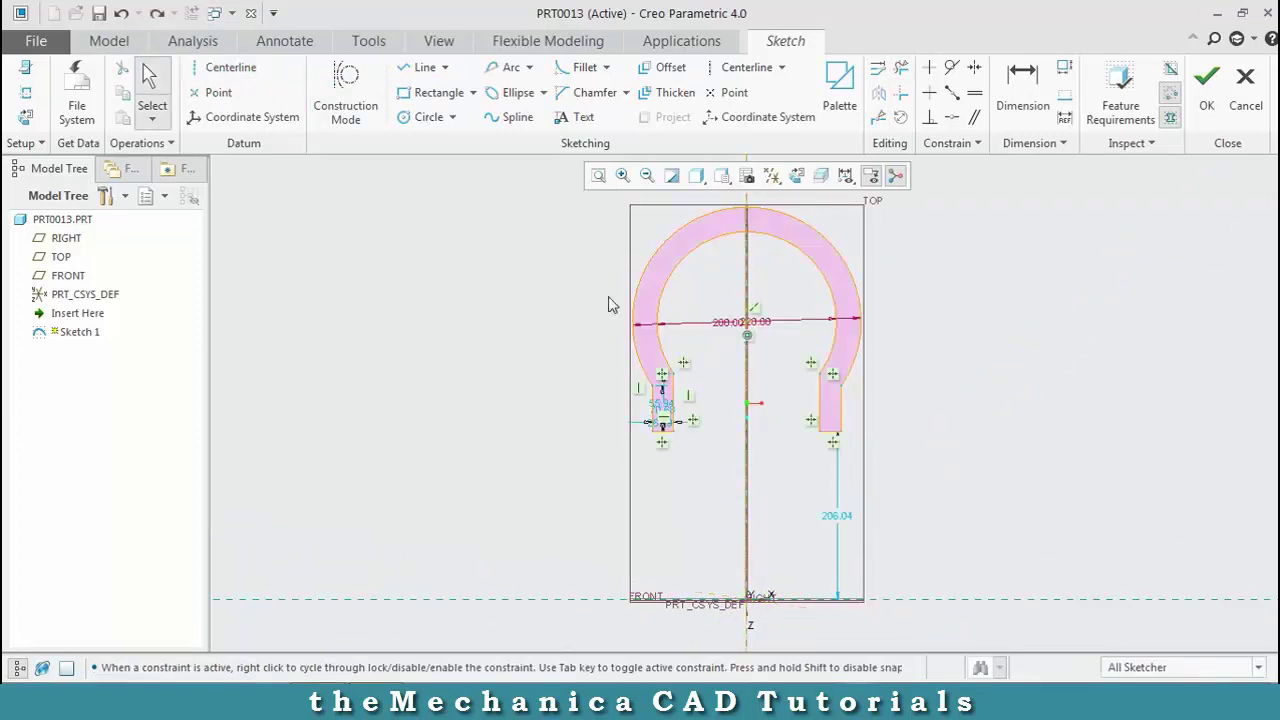
Draw a horizontal datum centerline through the origin along the horizontal reference and finish the sketch
{"action": "left_click", "coordinate": [233, 67]}
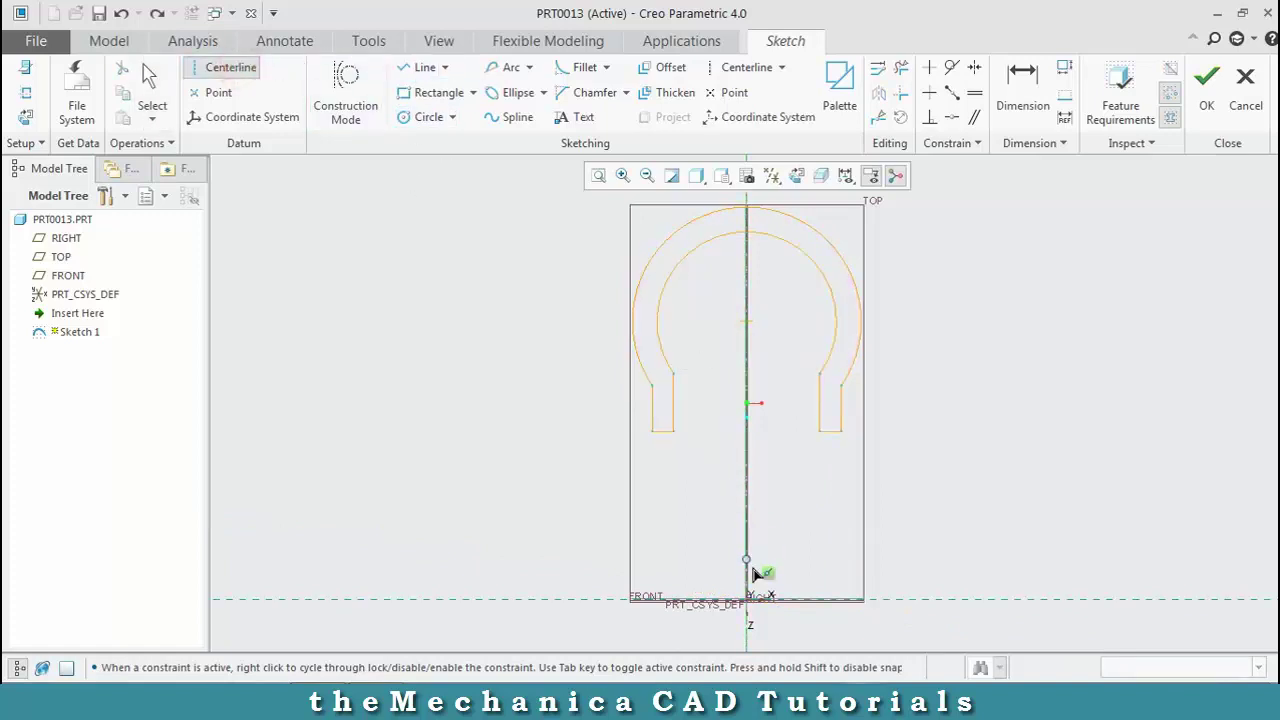
{"action": "left_click", "coordinate": [750, 600]}
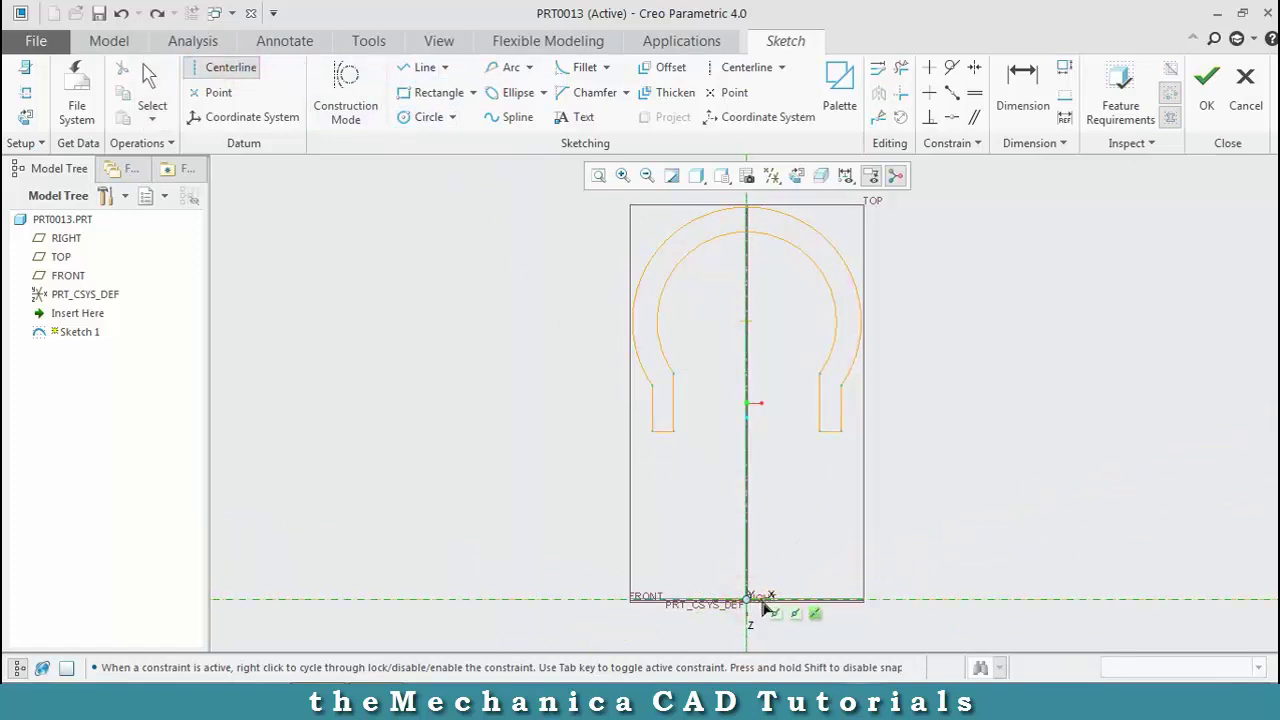
{"action": "left_click", "coordinate": [760, 597]}
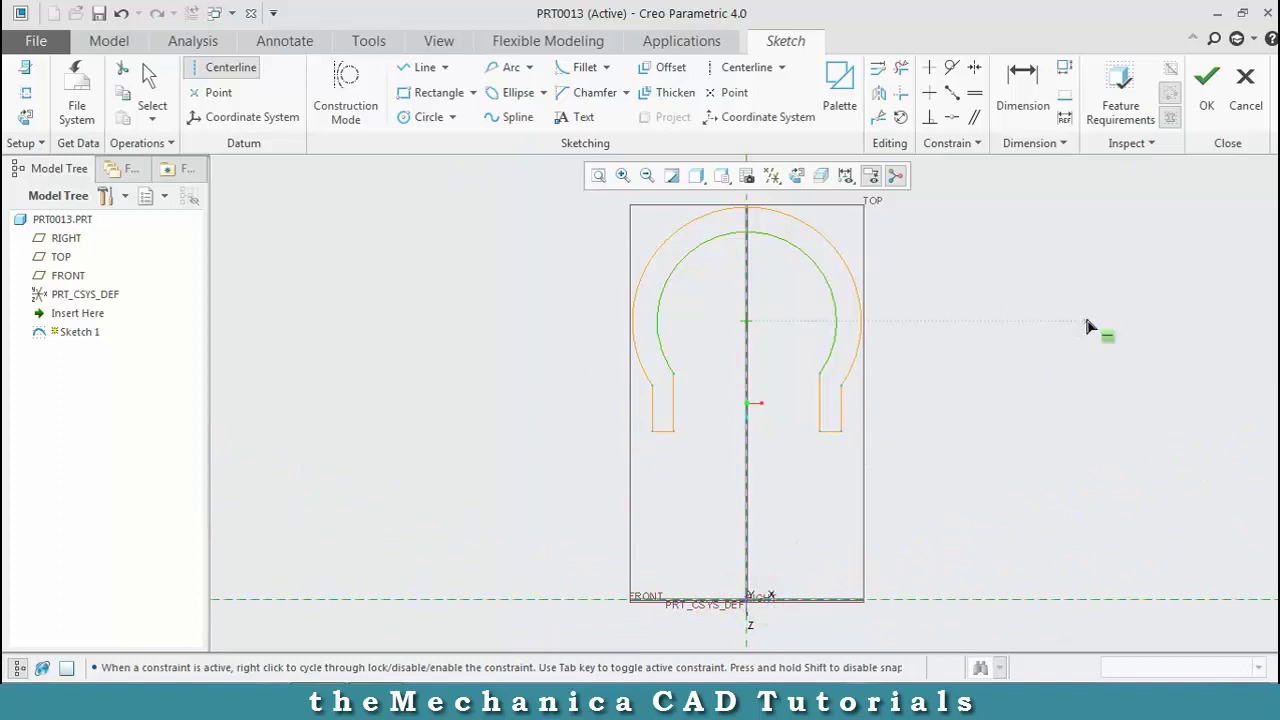
{"action": "left_click", "coordinate": [1205, 95]}
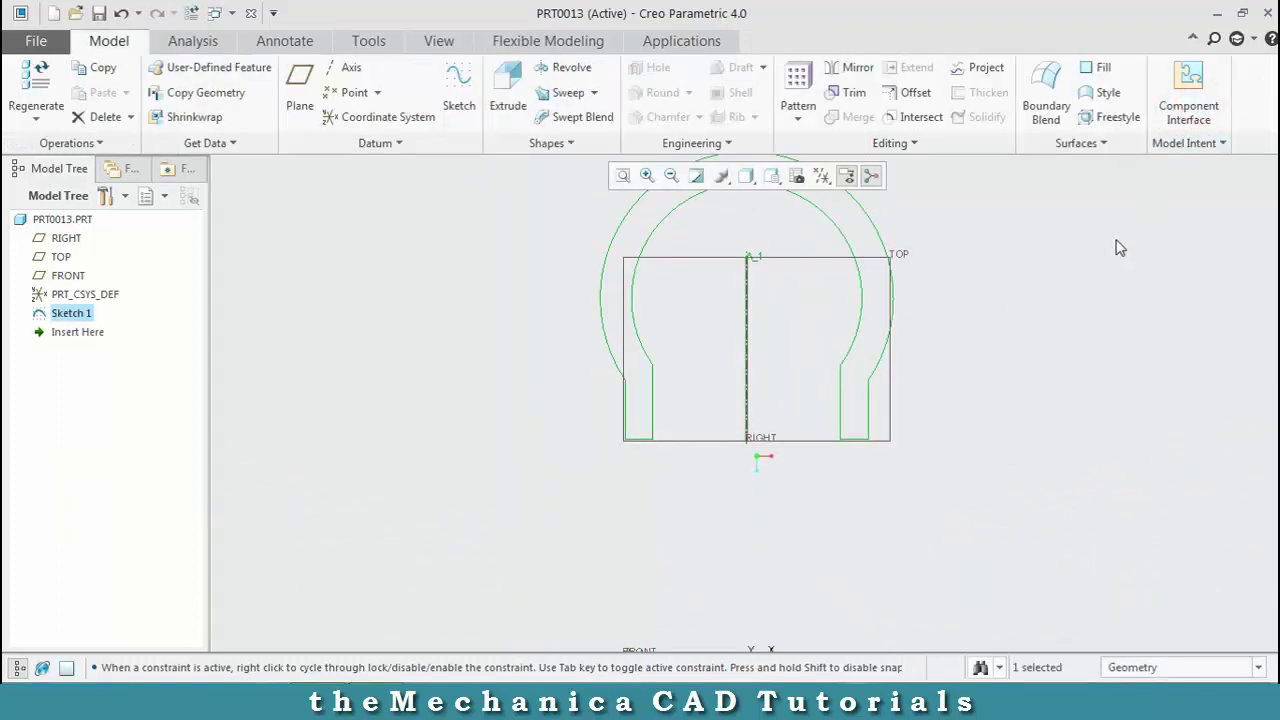
Edit the horseshoe sketch's definition, delete its vertical datum centerline, and finish the sketch
{"action": "right_click", "coordinate": [86, 315]}
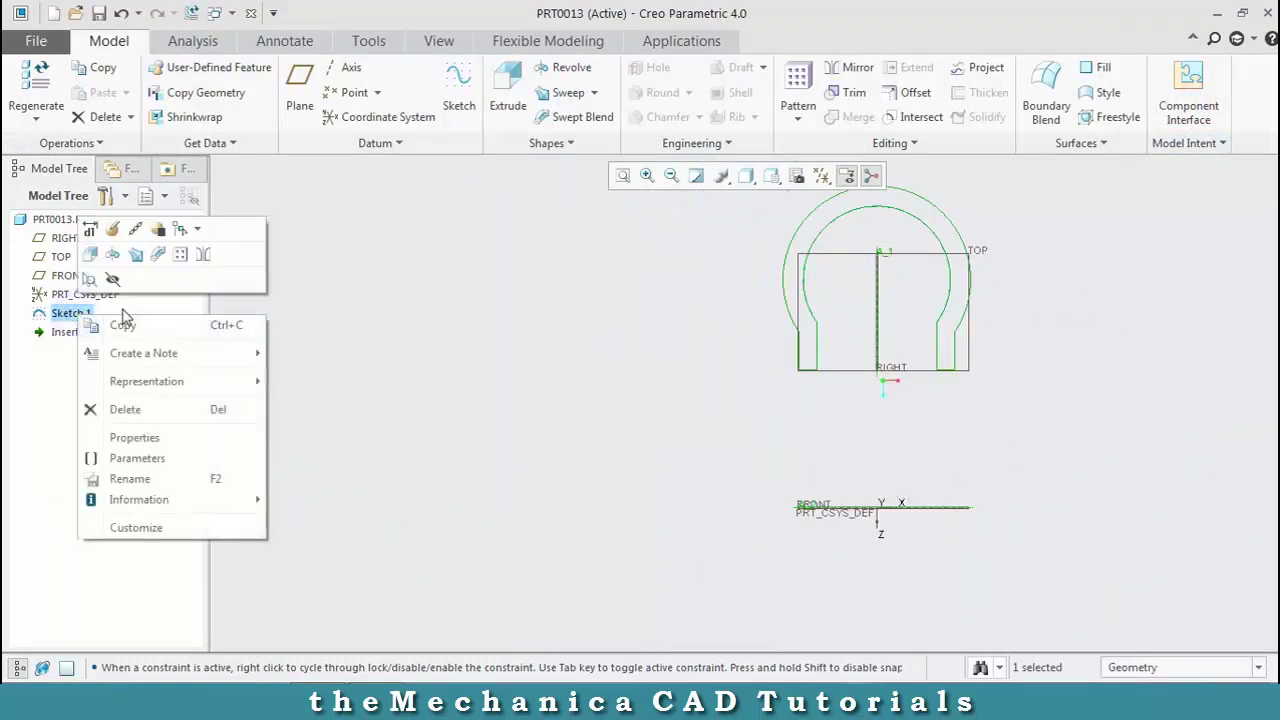
{"action": "left_click", "coordinate": [113, 229]}
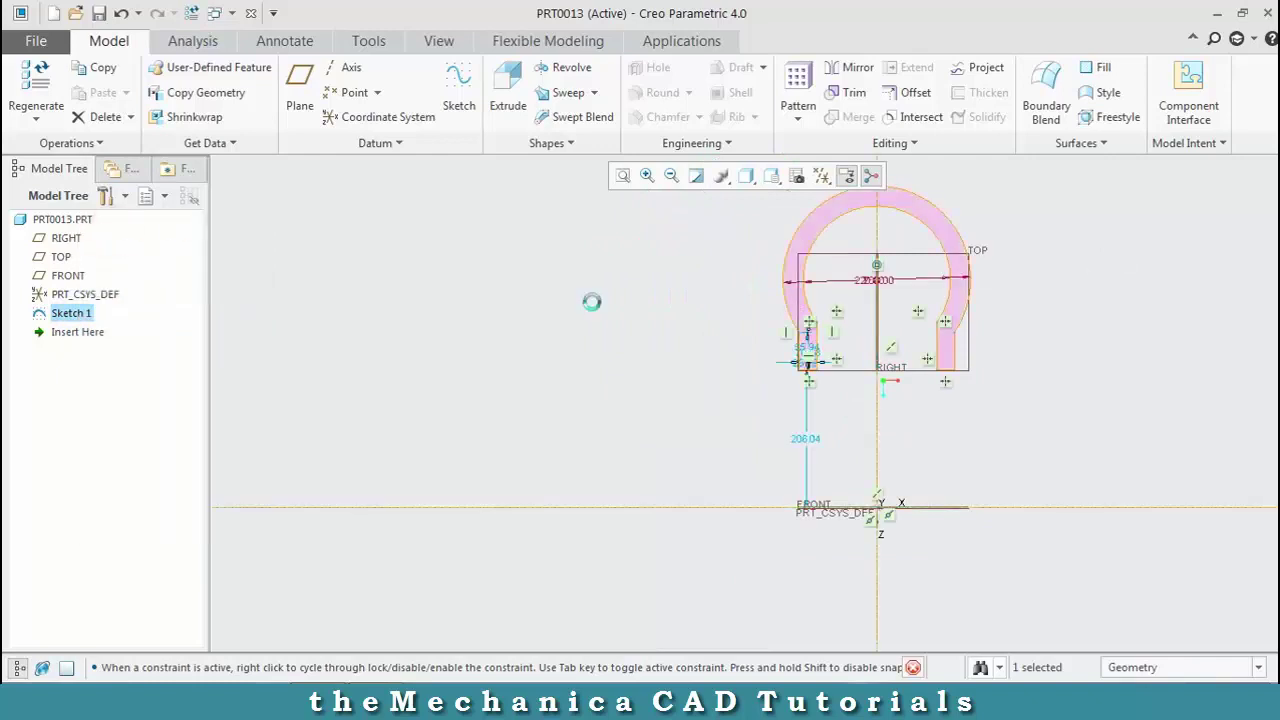
{"action": "left_click", "coordinate": [886, 410]}
{"action": "key", "text": "Delete"}
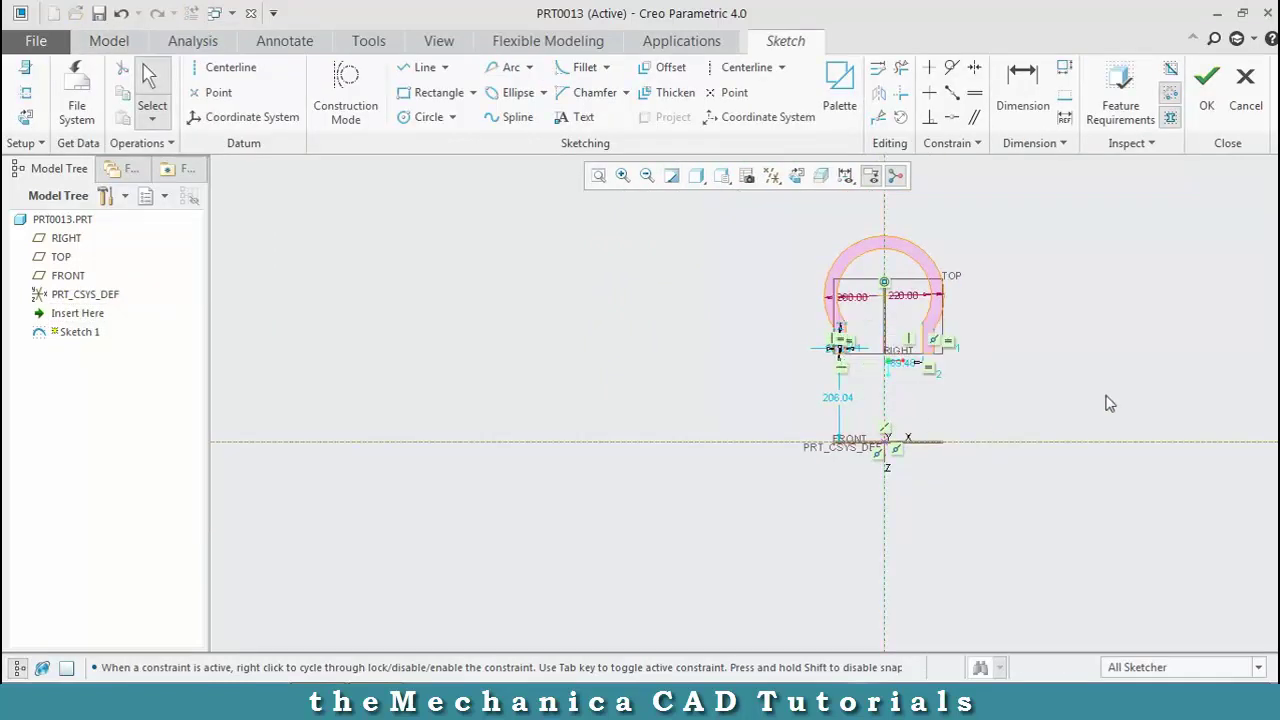
{"action": "left_click", "coordinate": [1207, 80]}
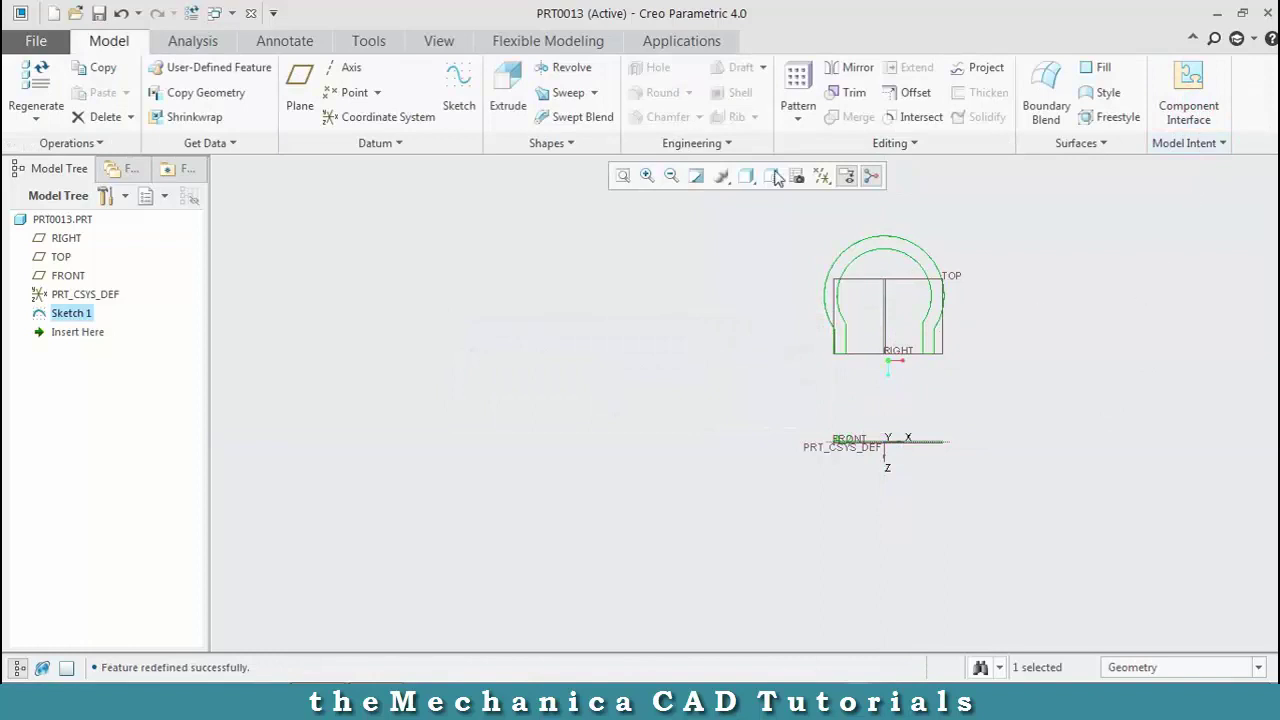
Revolve the horseshoe profile 360° about its horizontal centerline into a solid tyre and return to the default orientation
{"action": "left_click", "coordinate": [548, 68]}
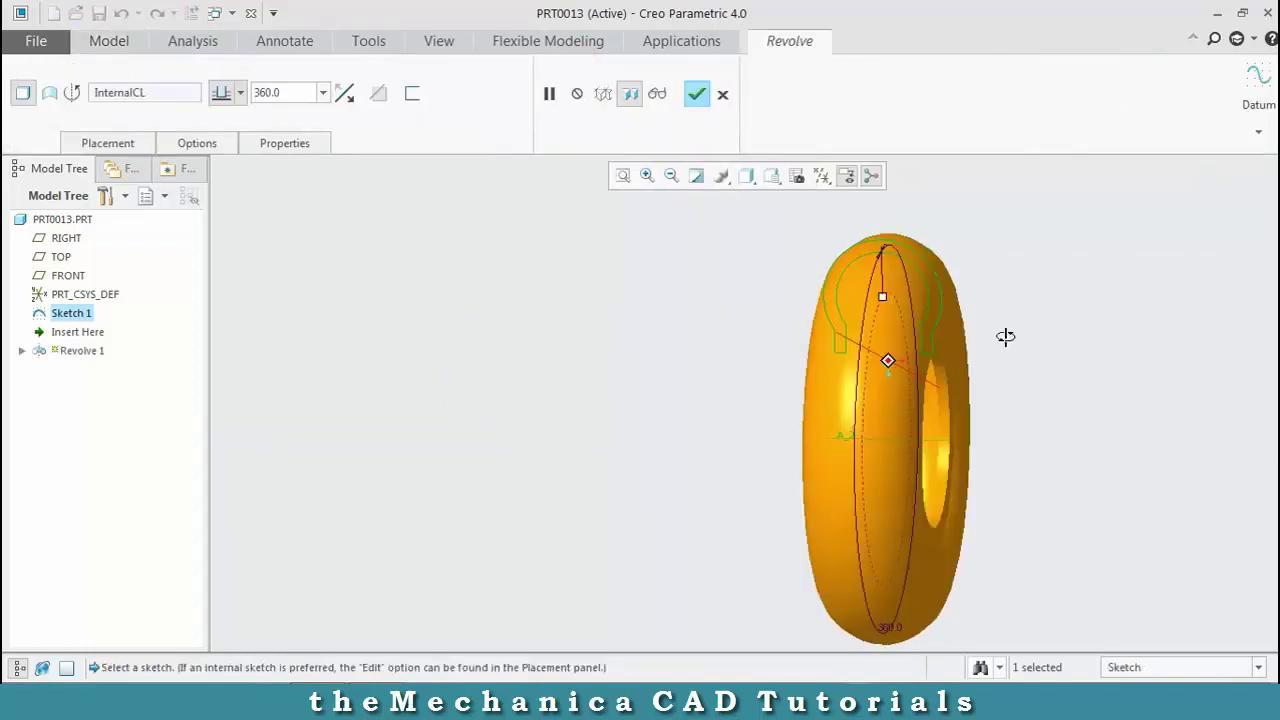
{"action": "middle_click_drag", "start_coordinate": [1005, 337], "coordinate": [1106, 265]}
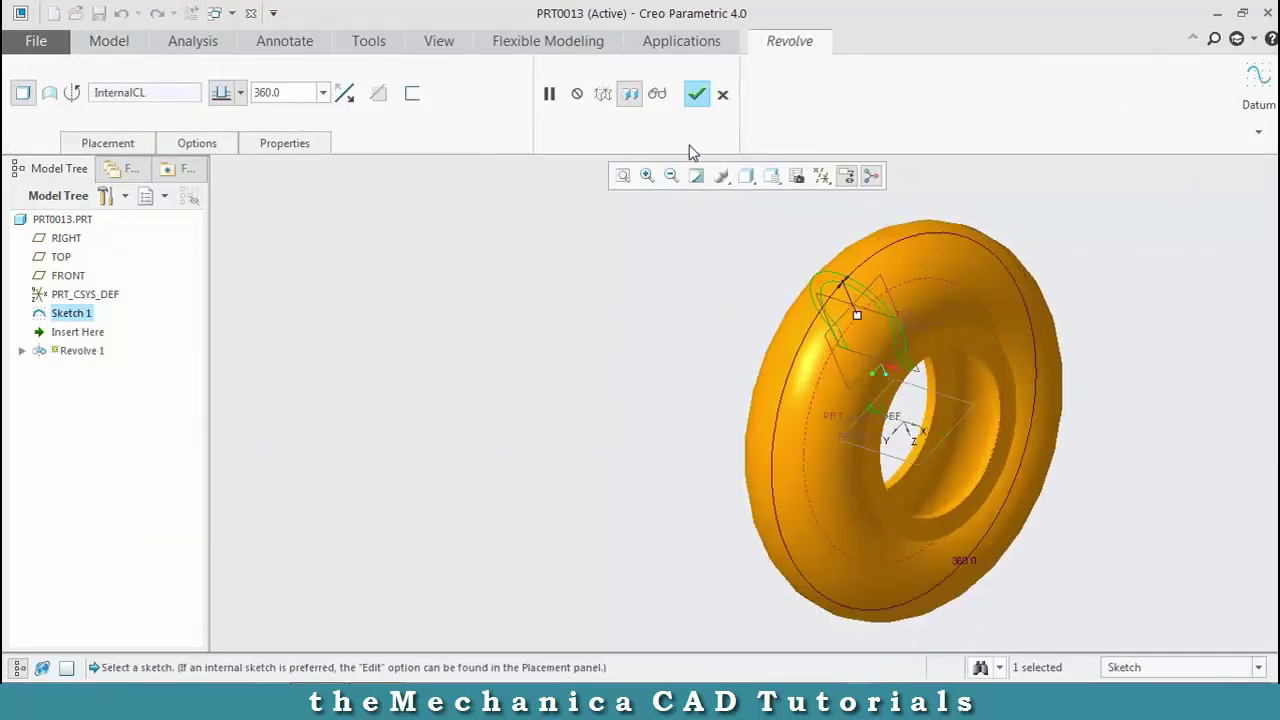
{"action": "left_click", "coordinate": [697, 94]}
{"action": "key", "text": "ctrl+d"}
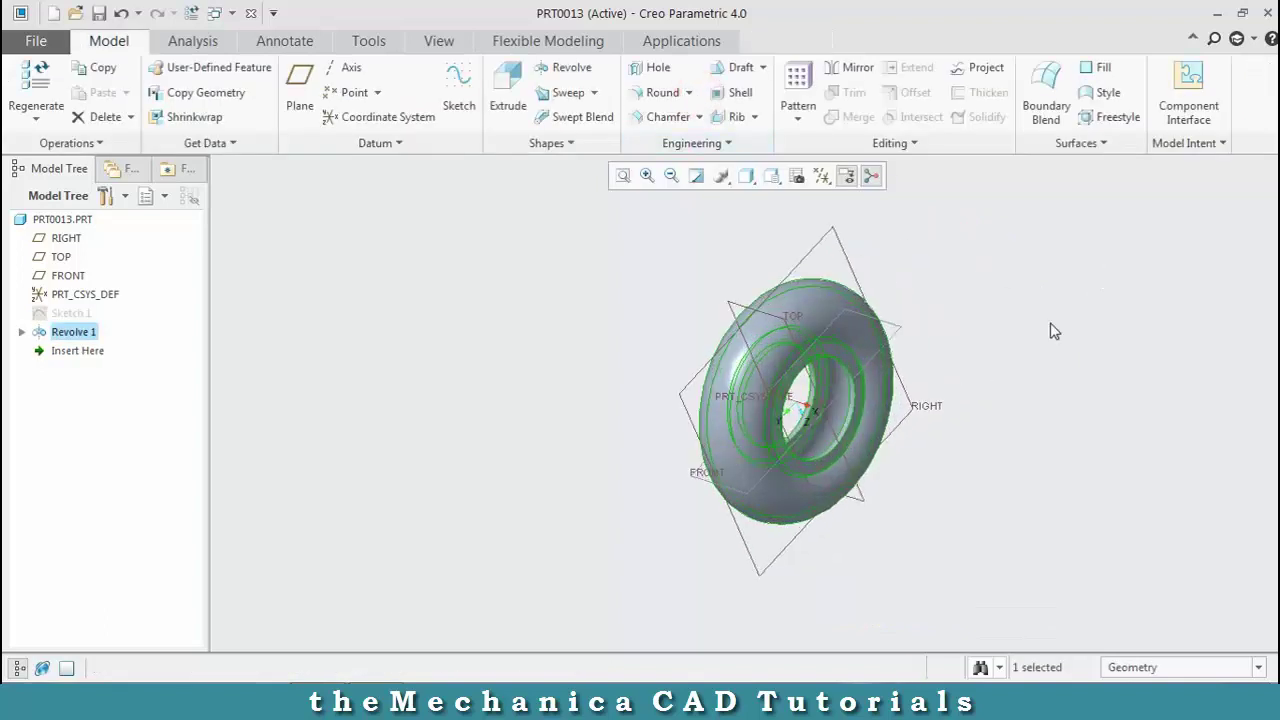
{"action": "left_click", "coordinate": [821, 176]}
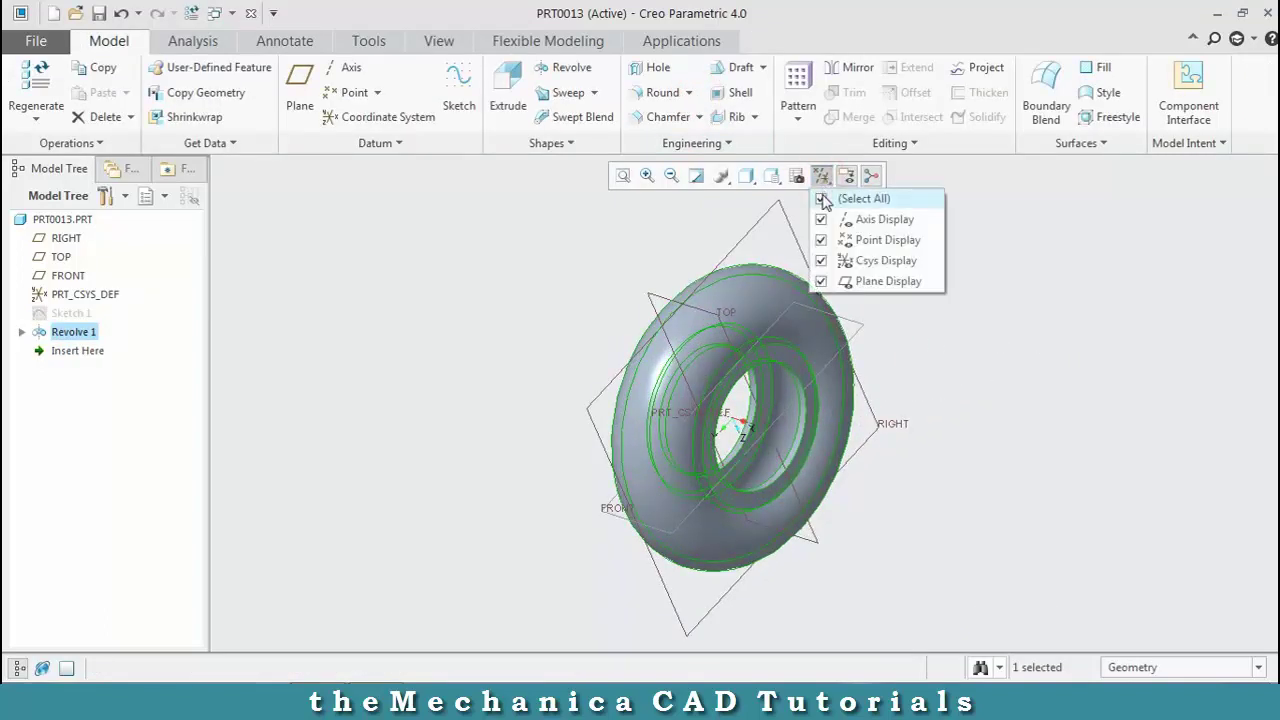
{"action": "left_click", "coordinate": [821, 281]}
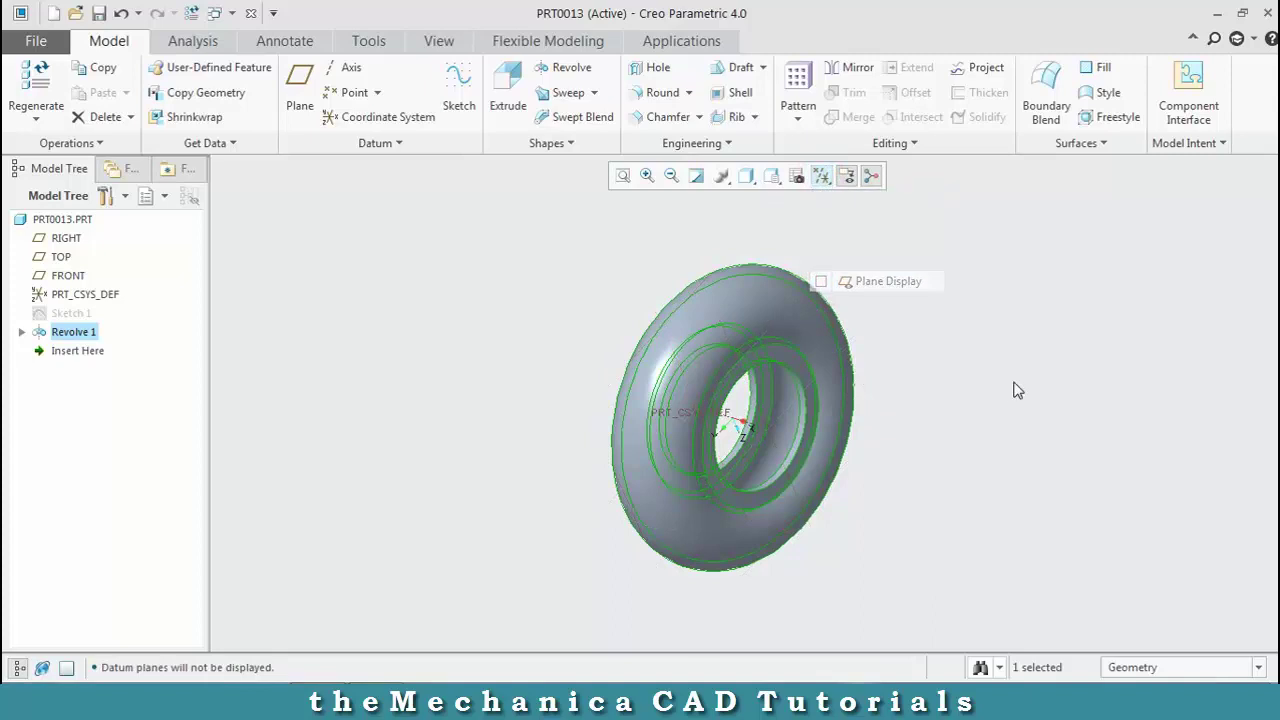
{"action": "left_click", "coordinate": [1041, 369]}
{"action": "middle_click_drag", "start_coordinate": [1041, 369], "coordinate": [977, 408]}
{"action": "left_click", "coordinate": [821, 176]}
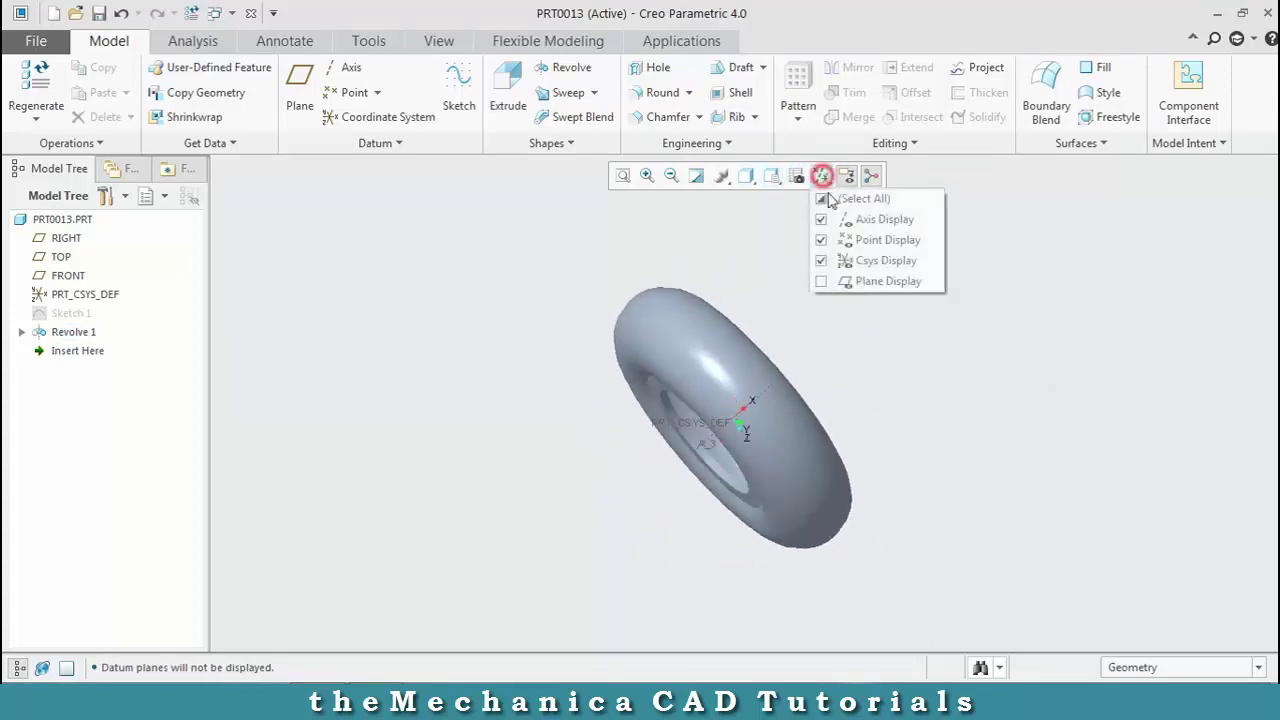
{"action": "left_click", "coordinate": [821, 281]}
{"action": "left_click", "coordinate": [990, 368]}
Sketch a V of two connected lines across the tyre's width on the FRONT plane, with its vertex on the vertical reference
{"action": "left_click", "coordinate": [843, 431]}
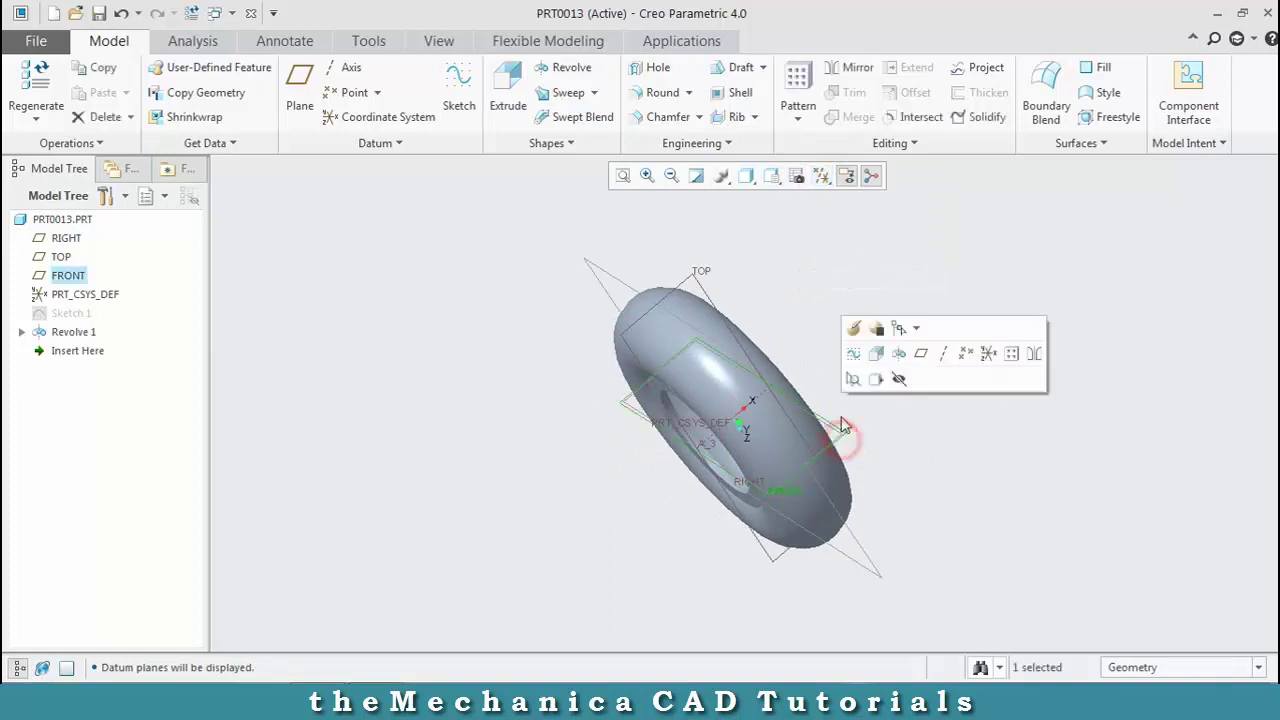
{"action": "left_click", "coordinate": [459, 100]}
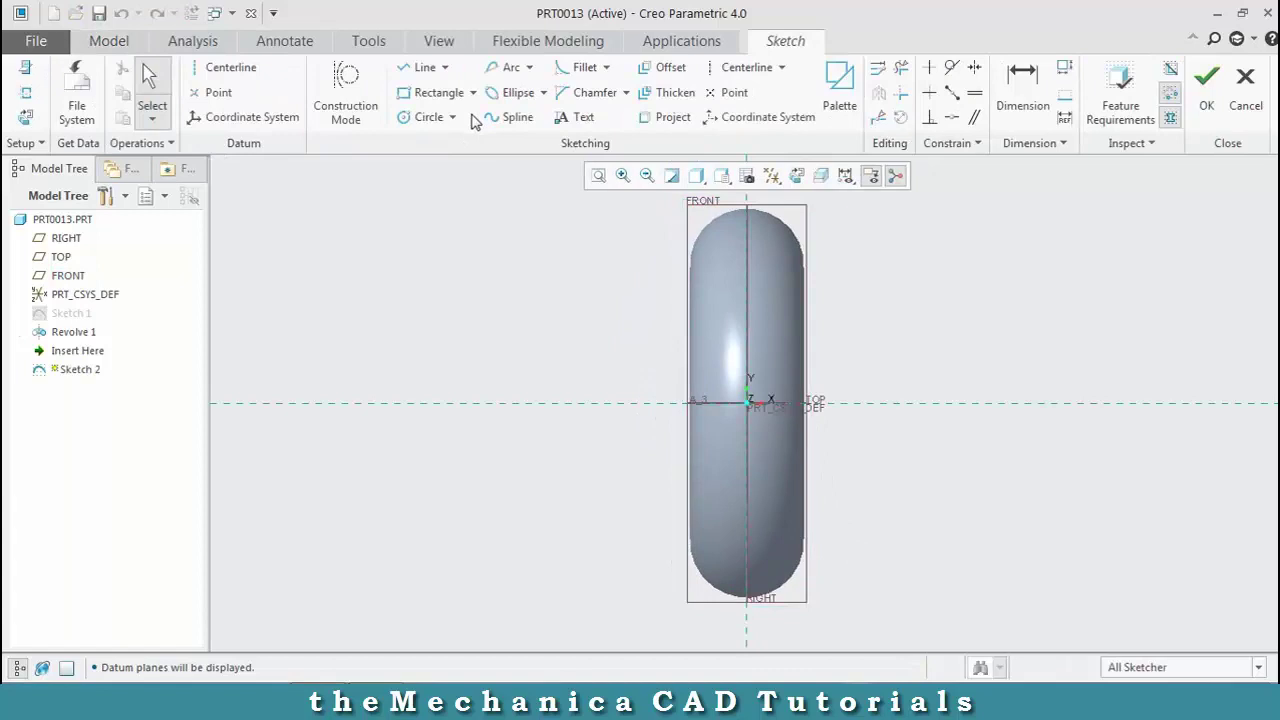
{"action": "left_click", "coordinate": [420, 67]}
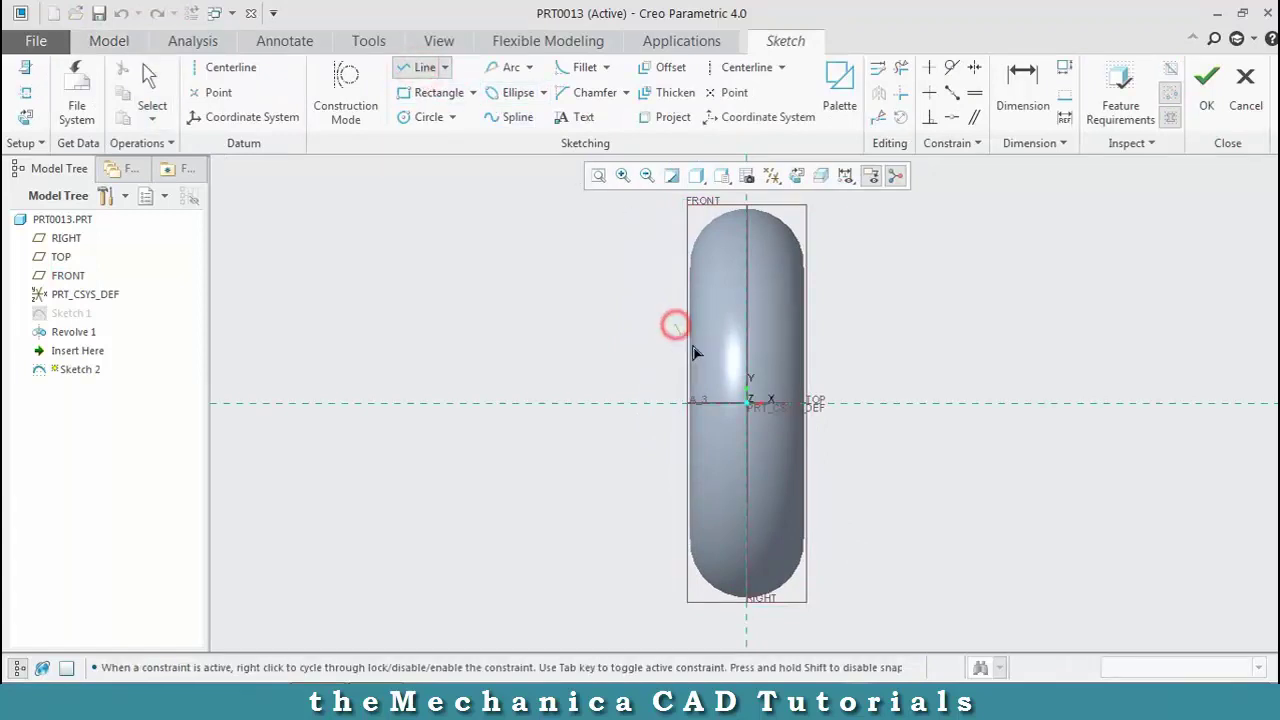
{"action": "left_click", "coordinate": [748, 378]}
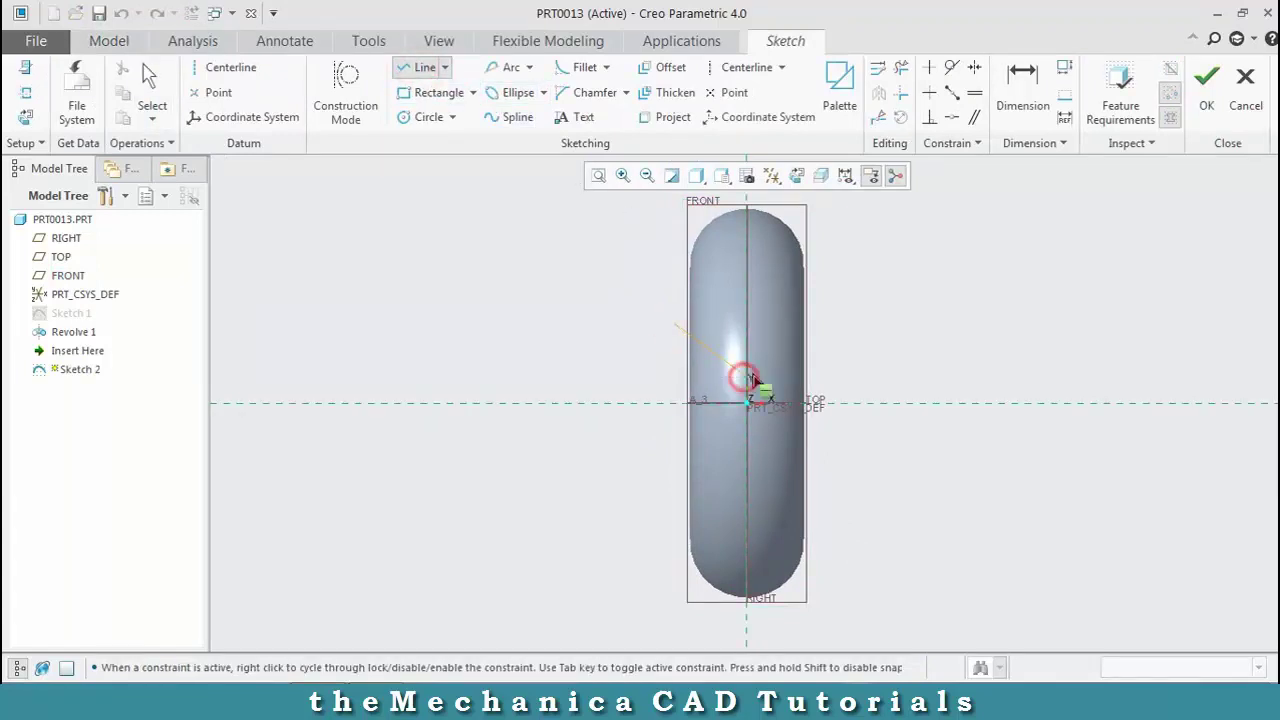
{"action": "left_click", "coordinate": [822, 338]}
{"action": "middle_click", "coordinate": [994, 238]}
{"action": "left_click", "coordinate": [1206, 98]}
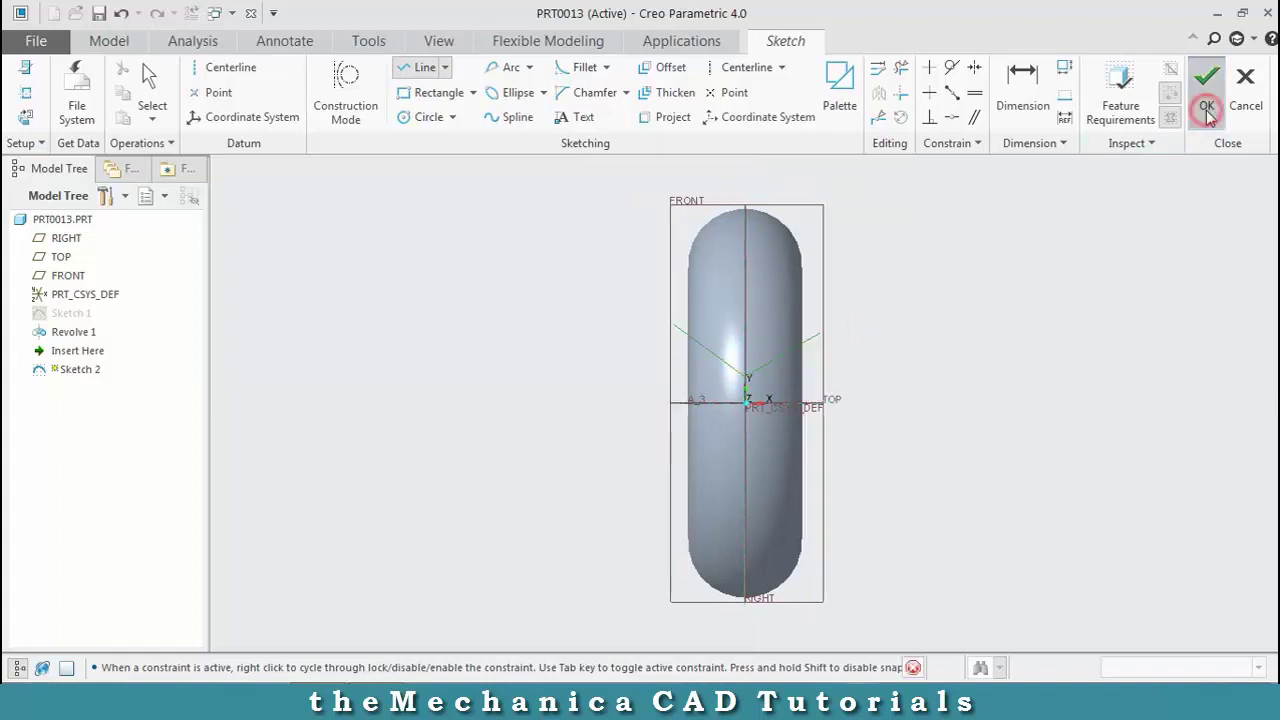
Project the V-shaped sketch onto the tyre's outer surface along the direction of the FRONT plane
{"action": "mouse_move", "coordinate": [951, 437]}
{"action": "middle_mouse_down"}
{"action": "mouse_move", "coordinate": [894, 397]}
{"action": "mouse_move", "coordinate": [1006, 372]}
{"action": "middle_mouse_up"}
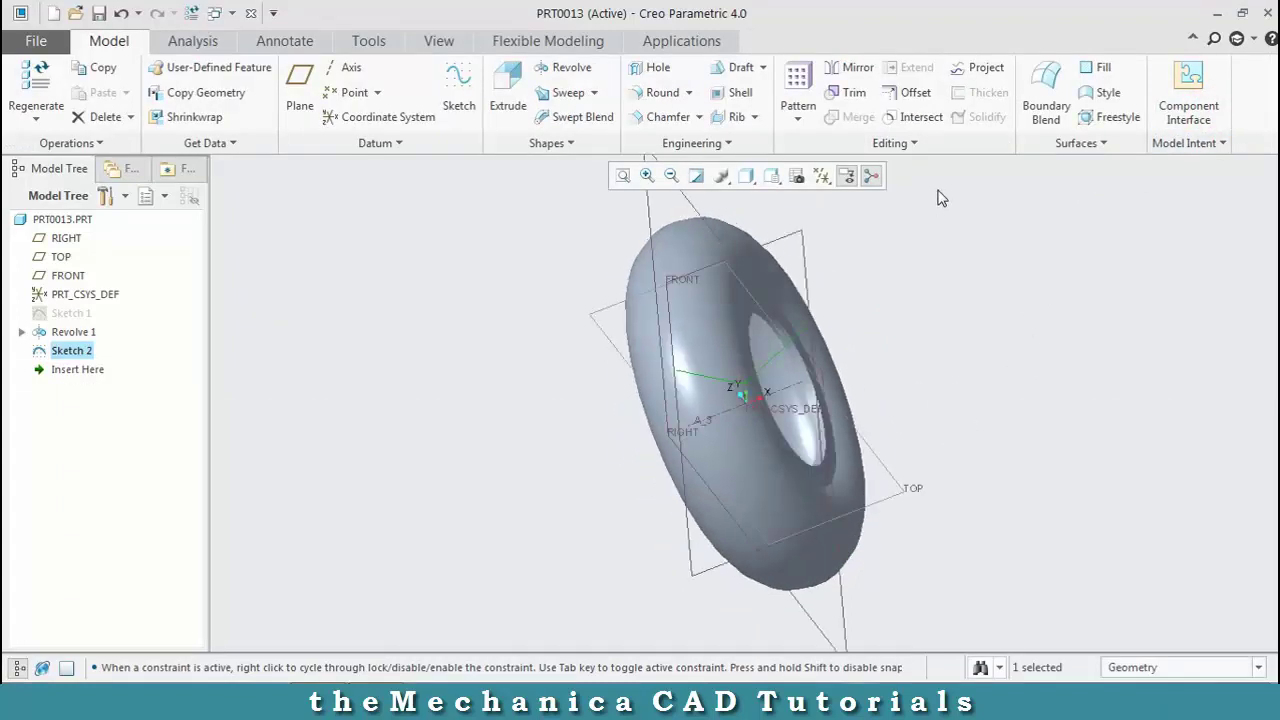
{"action": "left_click", "coordinate": [986, 67]}
{"action": "left_click", "coordinate": [704, 312]}
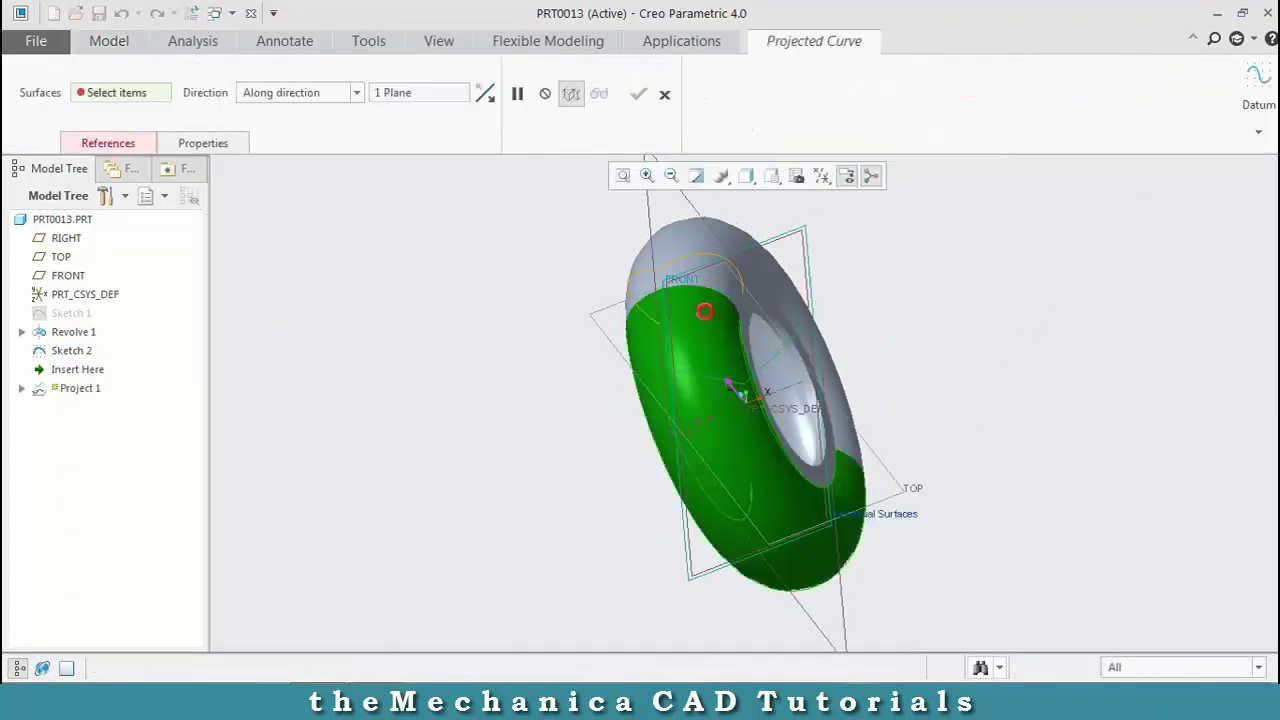
{"action": "middle_click_drag", "start_coordinate": [600, 334], "coordinate": [659, 378]}
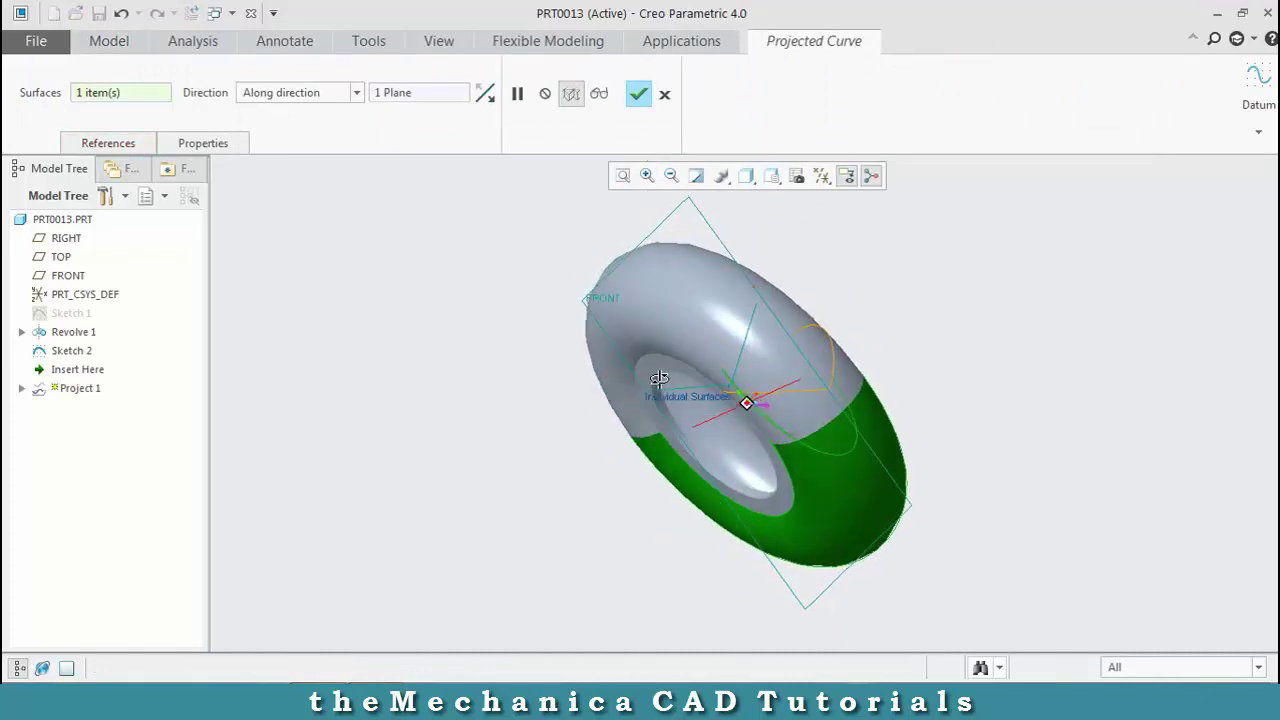
{"action": "left_click", "coordinate": [638, 94]}
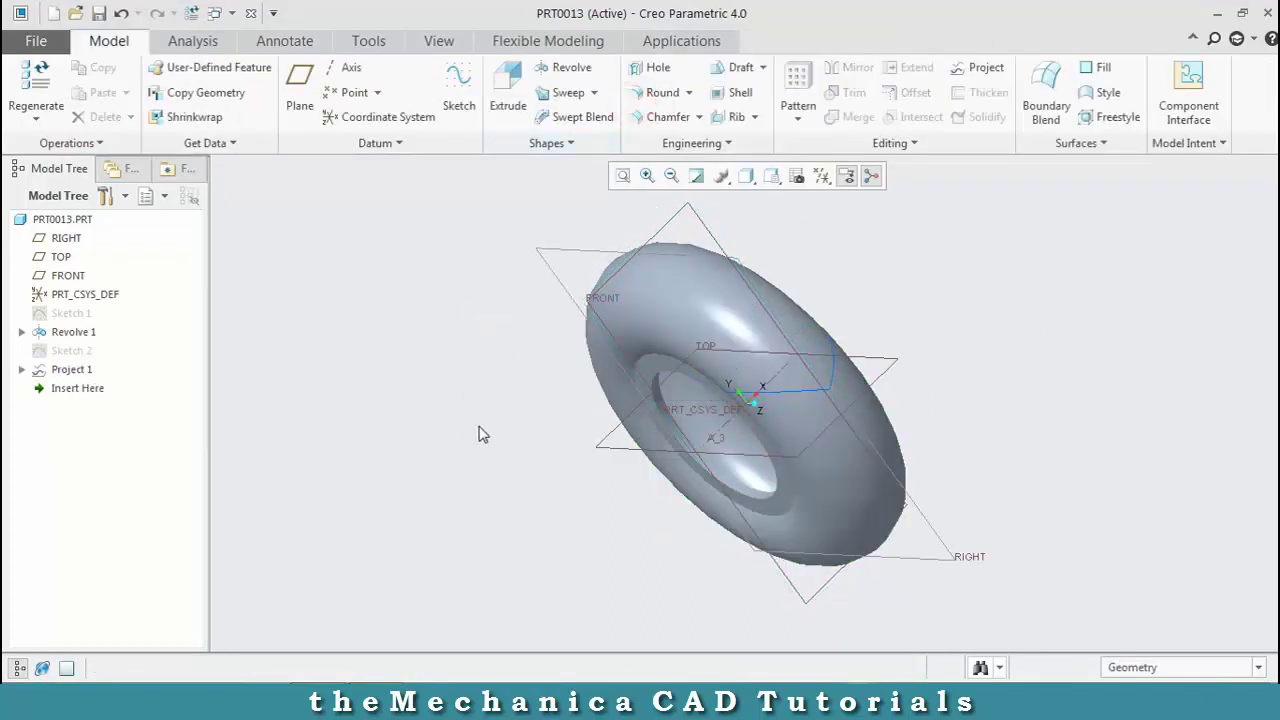
Turn off the display of the datum planes
{"action": "middle_click_drag", "start_coordinate": [478, 434], "coordinate": [594, 336]}
{"action": "left_click", "coordinate": [822, 176]}
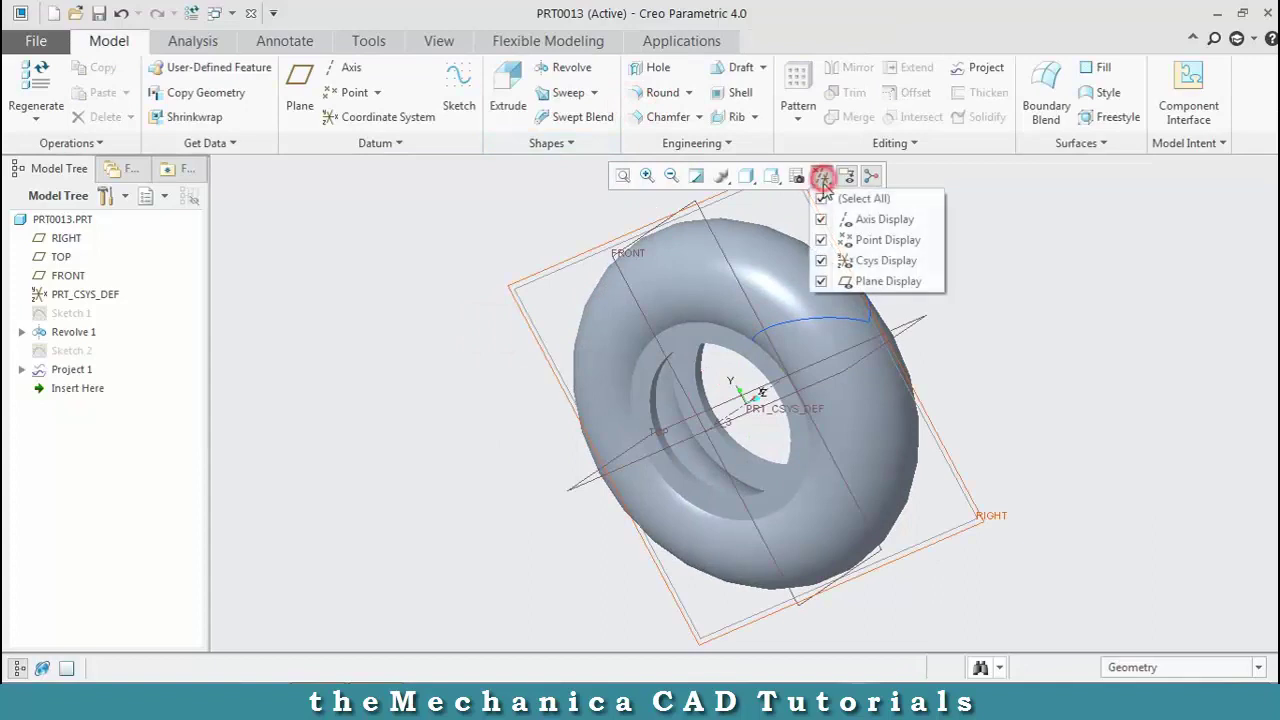
{"action": "left_click", "coordinate": [821, 282]}
{"action": "middle_click_drag", "start_coordinate": [882, 359], "coordinate": [997, 266]}
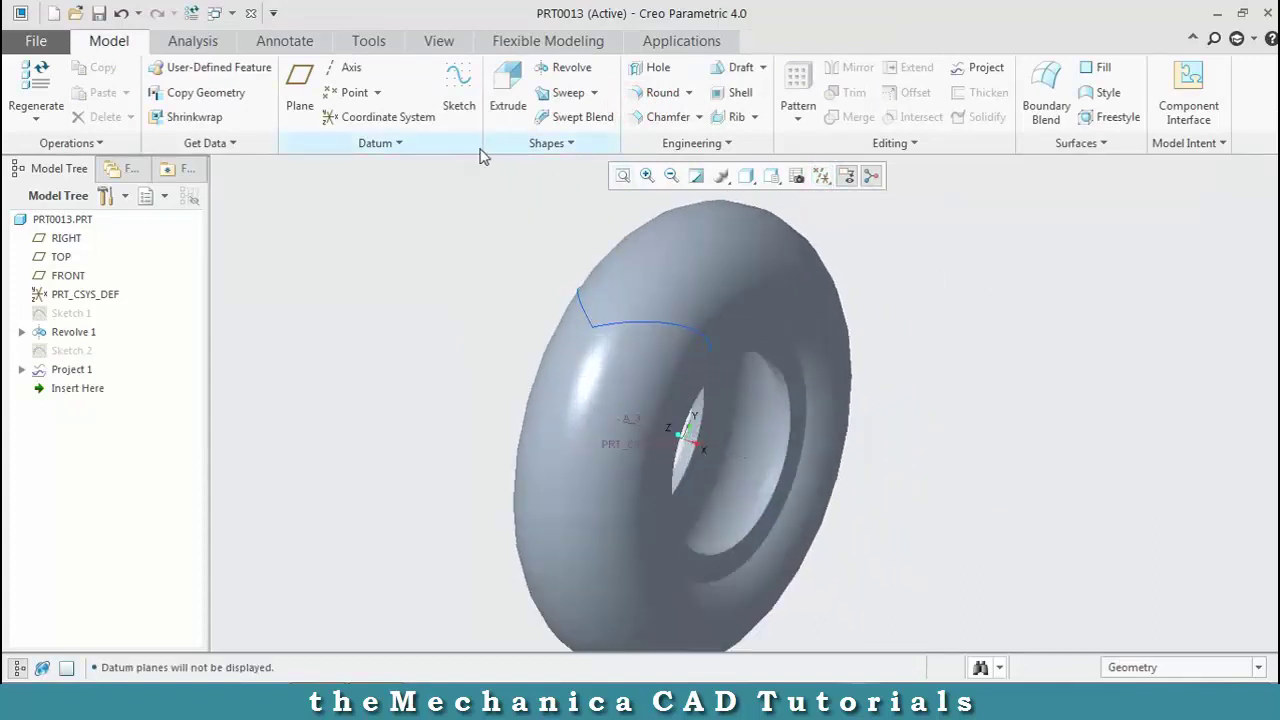
Start a Sweep along the projected curve and sketch a small circular section centred on the trajectory's start point
{"action": "left_click", "coordinate": [592, 92]}
{"action": "left_click", "coordinate": [566, 190]}
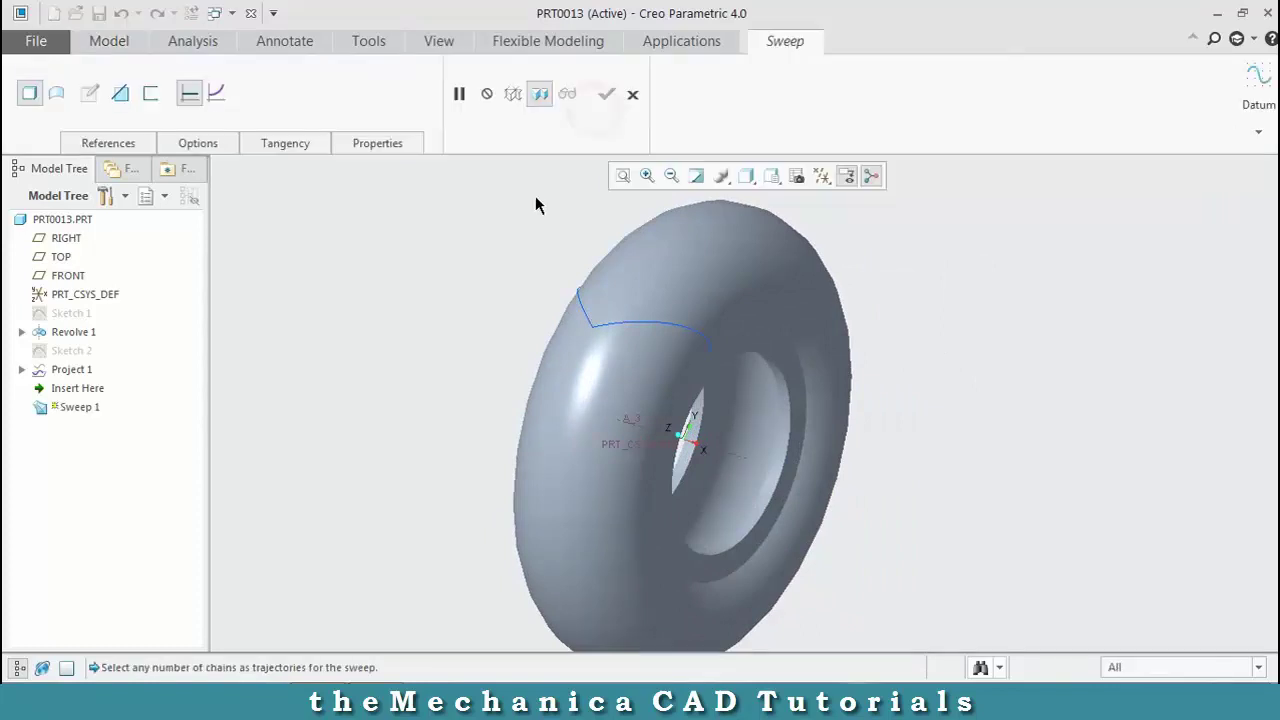
{"action": "left_click", "coordinate": [645, 326]}
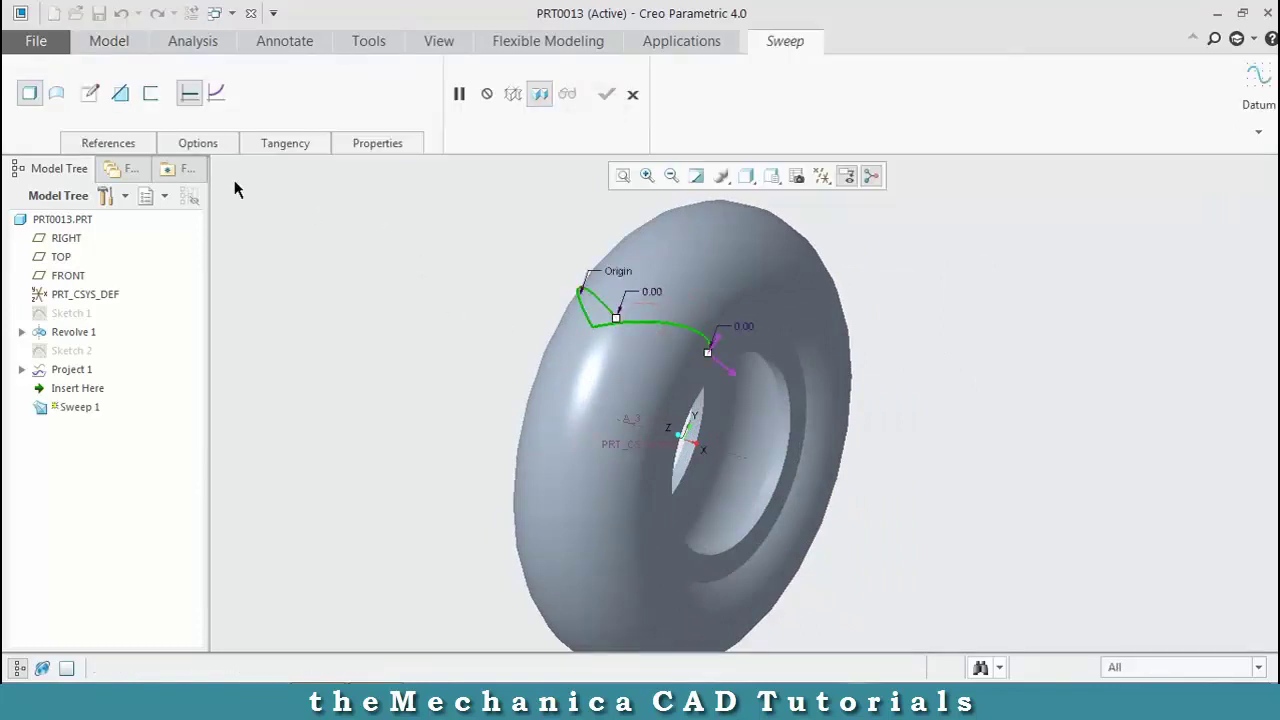
{"action": "left_click", "coordinate": [88, 94]}
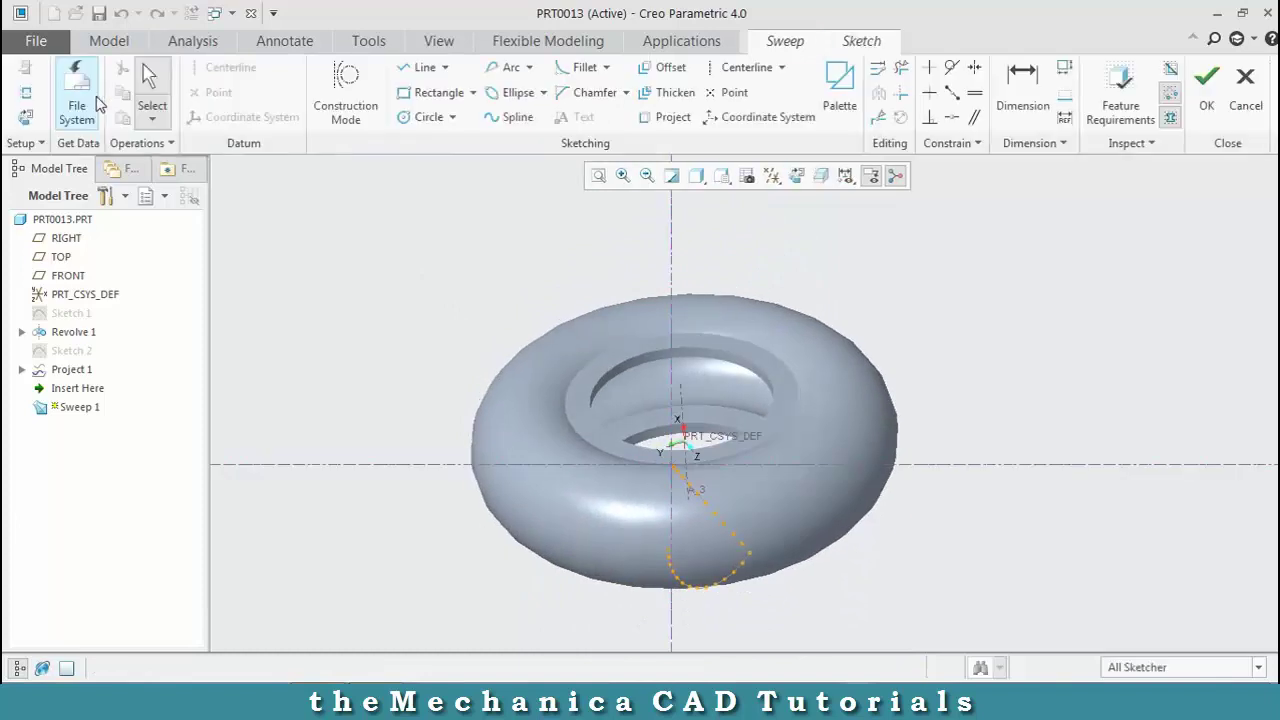
{"action": "left_click", "coordinate": [428, 117]}
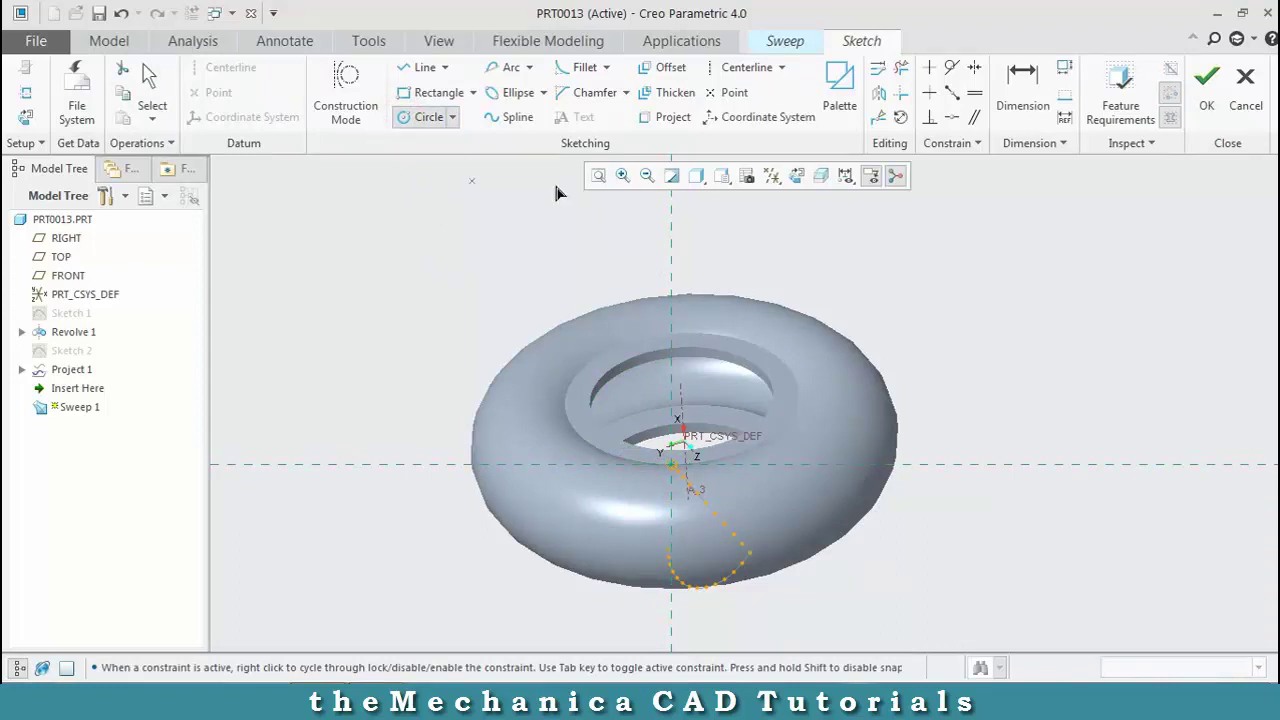
{"action": "left_click", "coordinate": [1206, 88]}
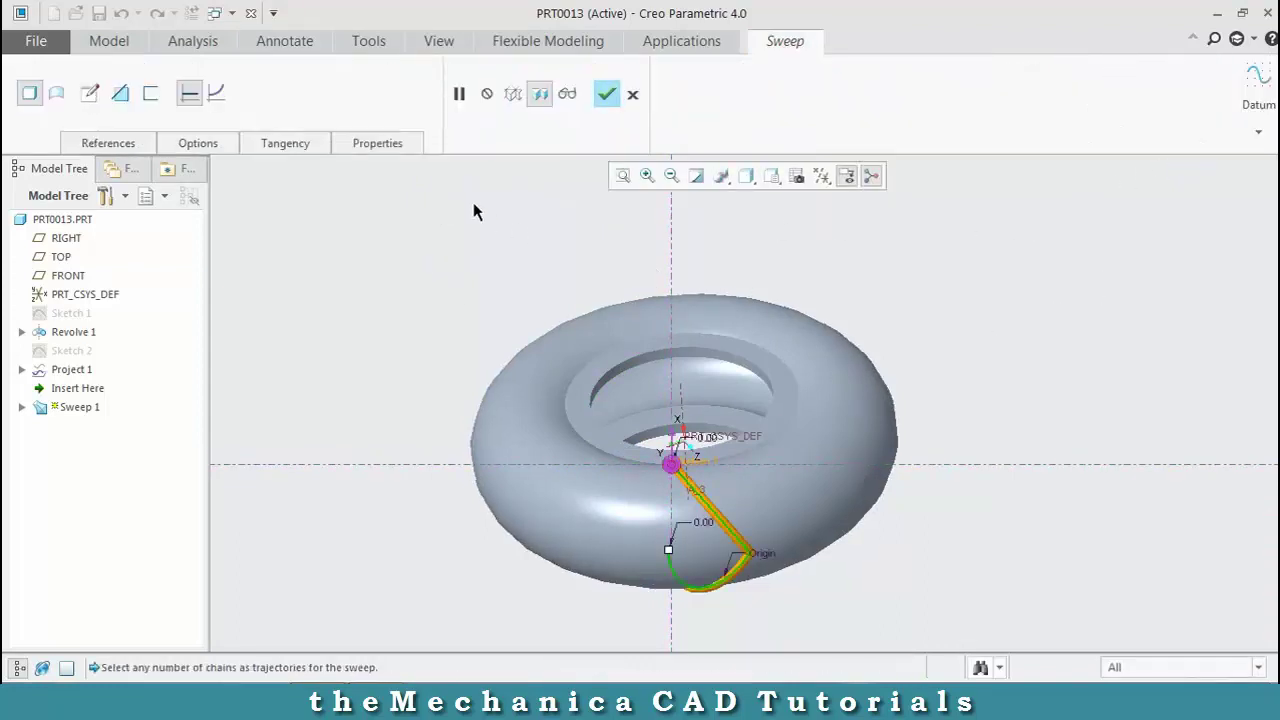
Set the sweep to remove material and complete it as a groove cut in the tyre's surface
{"action": "middle_click_drag", "start_coordinate": [263, 167], "coordinate": [424, 230]}
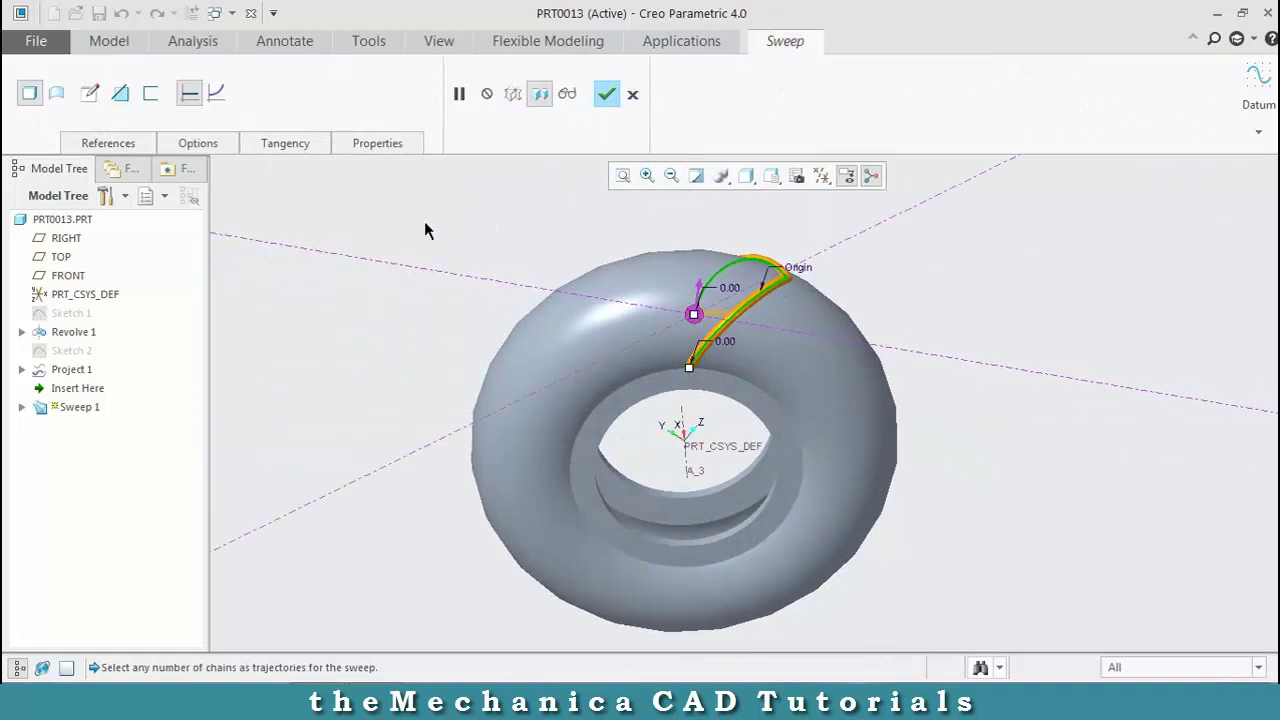
{"action": "left_click", "coordinate": [120, 94]}
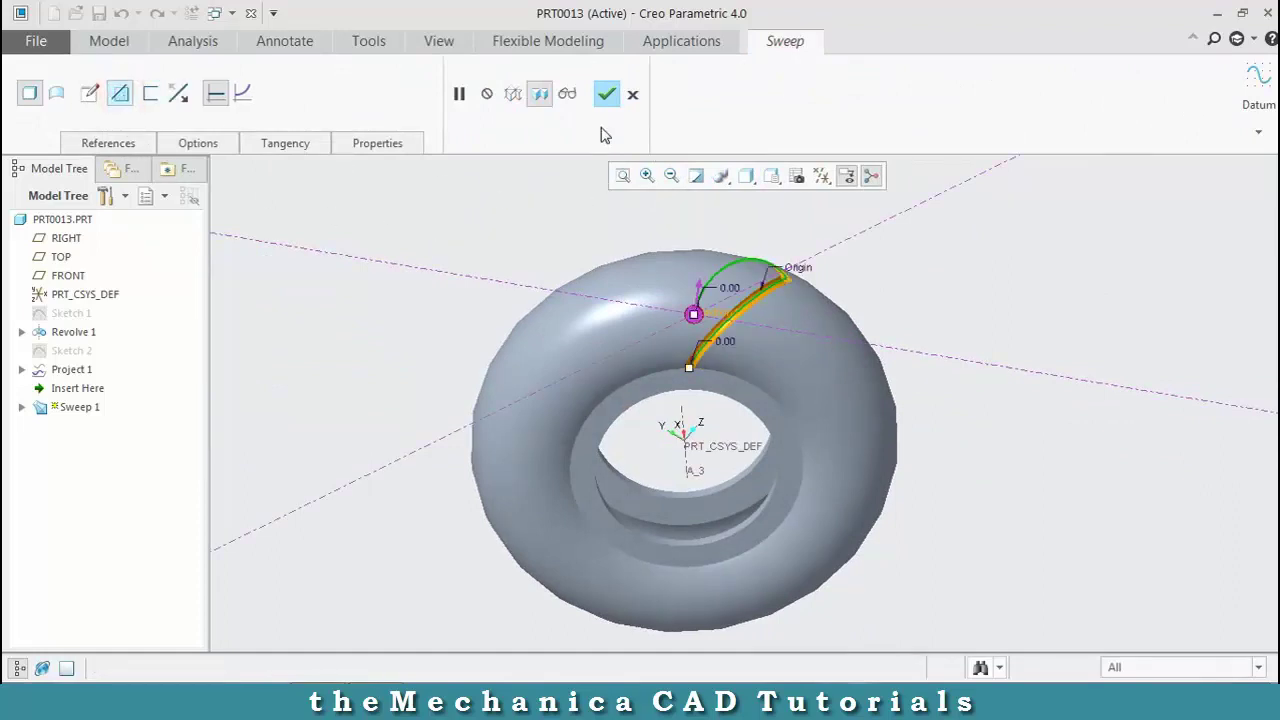
{"action": "left_click", "coordinate": [607, 93]}
{"action": "middle_click_drag", "start_coordinate": [1000, 366], "coordinate": [823, 383]}
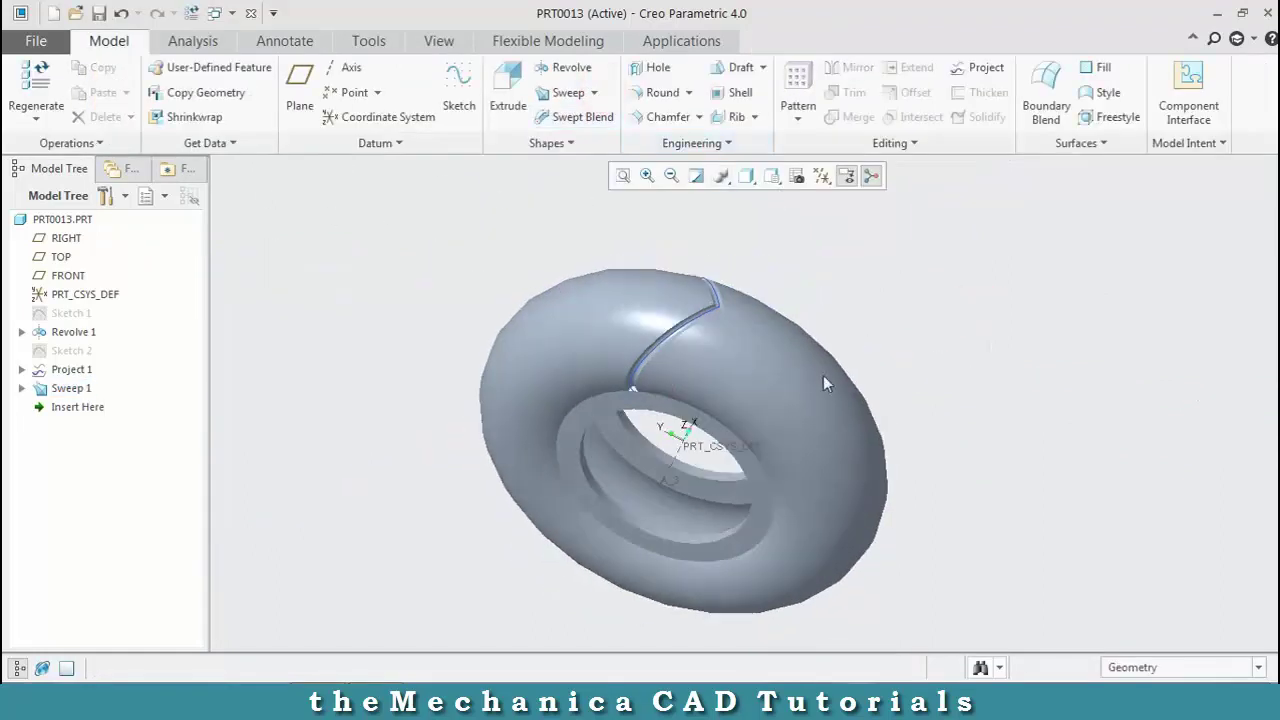
Hide the projected curve Project 1
{"action": "right_click", "coordinate": [64, 369]}
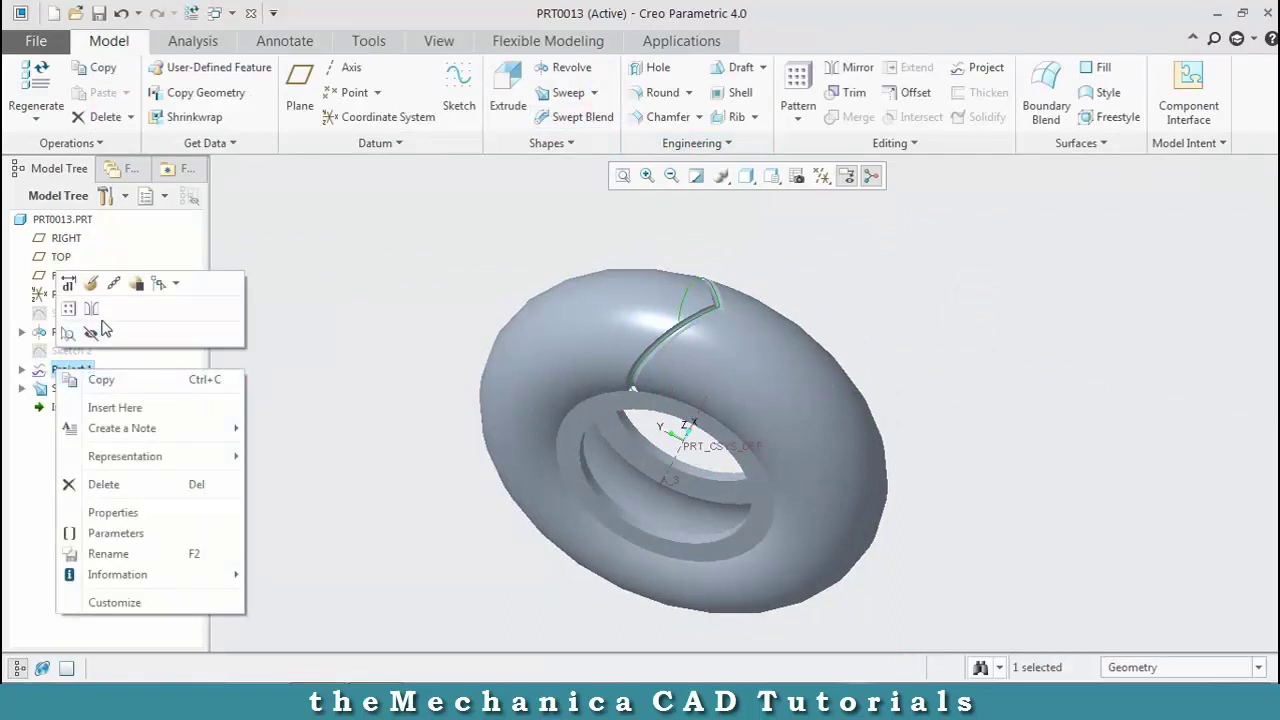
{"action": "left_click", "coordinate": [98, 334]}
{"action": "mouse_move", "coordinate": [394, 394]}
{"action": "middle_mouse_down"}
{"action": "mouse_move", "coordinate": [460, 354]}
{"action": "mouse_move", "coordinate": [402, 394]}
{"action": "mouse_move", "coordinate": [363, 394]}
{"action": "mouse_move", "coordinate": [420, 365]}
{"action": "middle_mouse_up"}
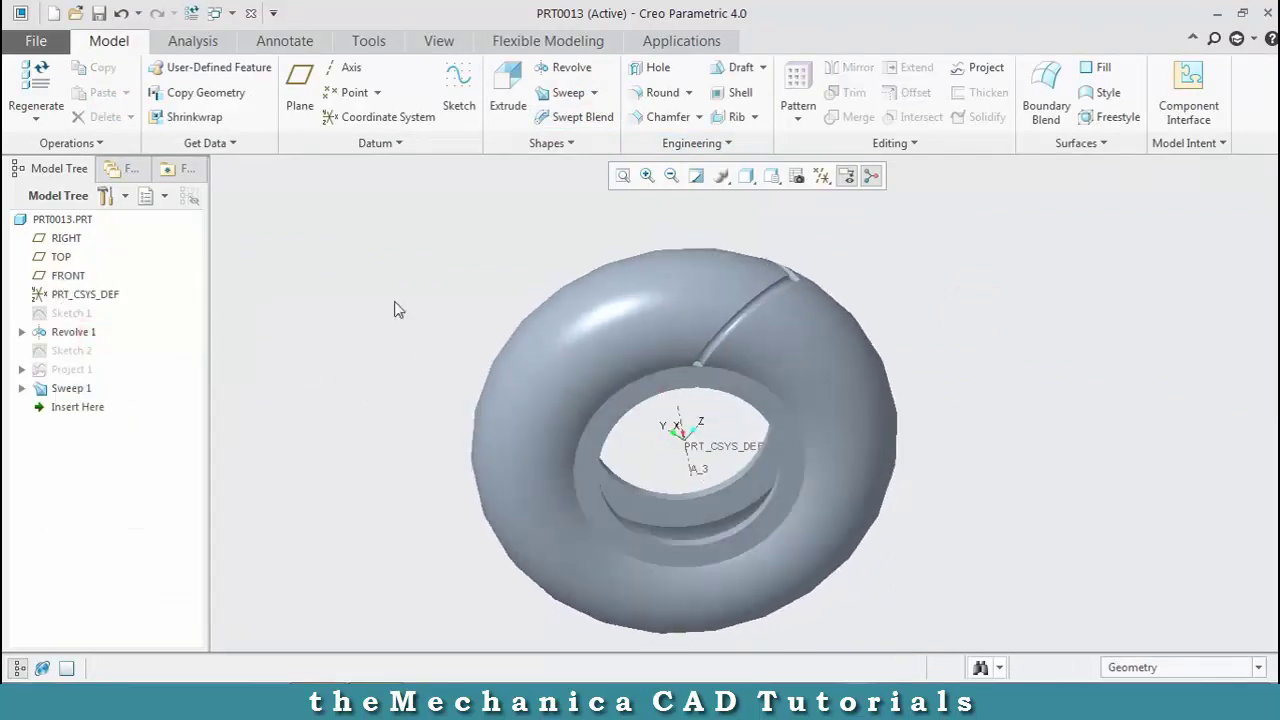
Start a Pattern of the Sweep 1 groove, set its type to Axis and use the tyre's central axis A_3 as the centre
{"action": "left_click", "coordinate": [71, 388]}
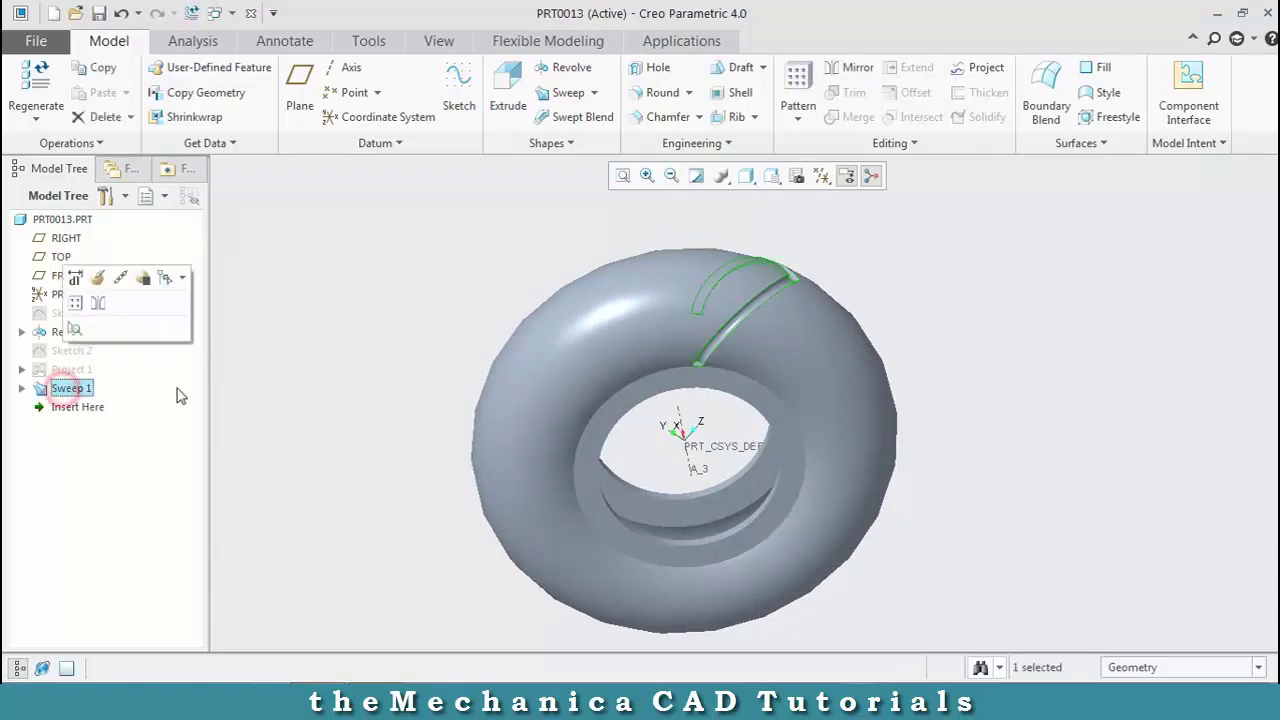
{"action": "left_click", "coordinate": [797, 118]}
{"action": "left_click", "coordinate": [793, 144]}
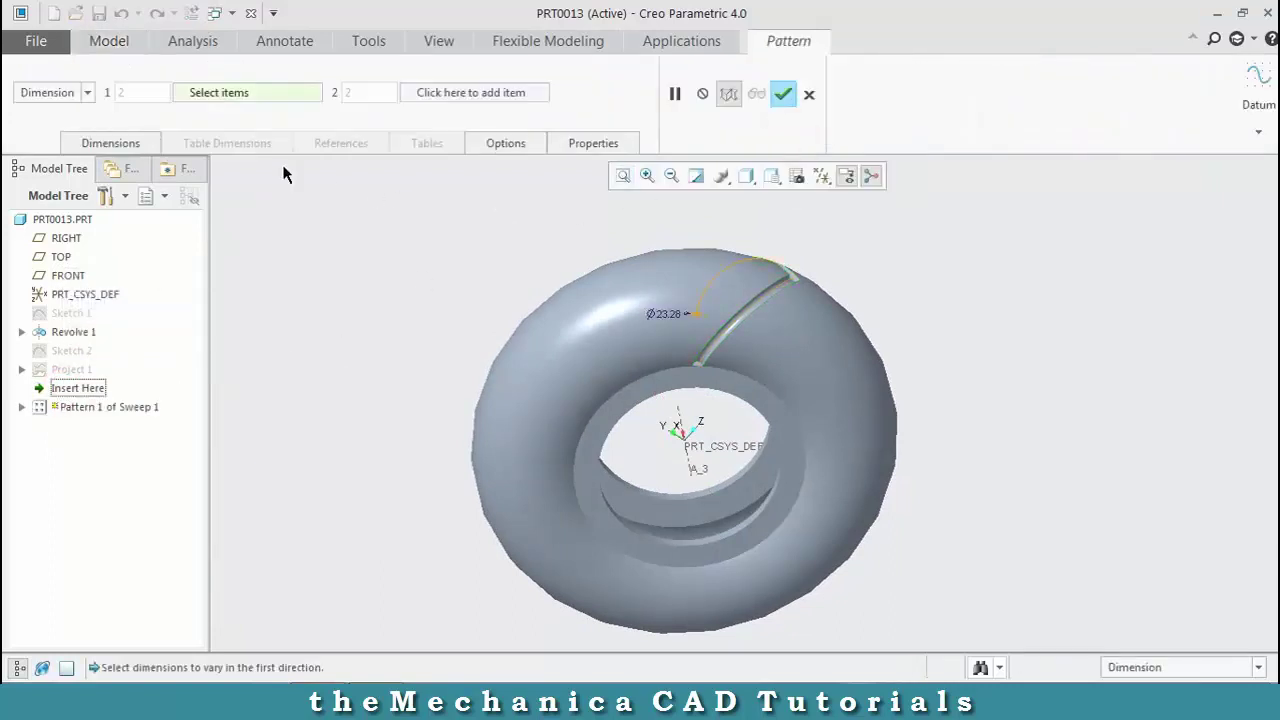
{"action": "left_click", "coordinate": [87, 92]}
{"action": "left_click", "coordinate": [42, 141]}
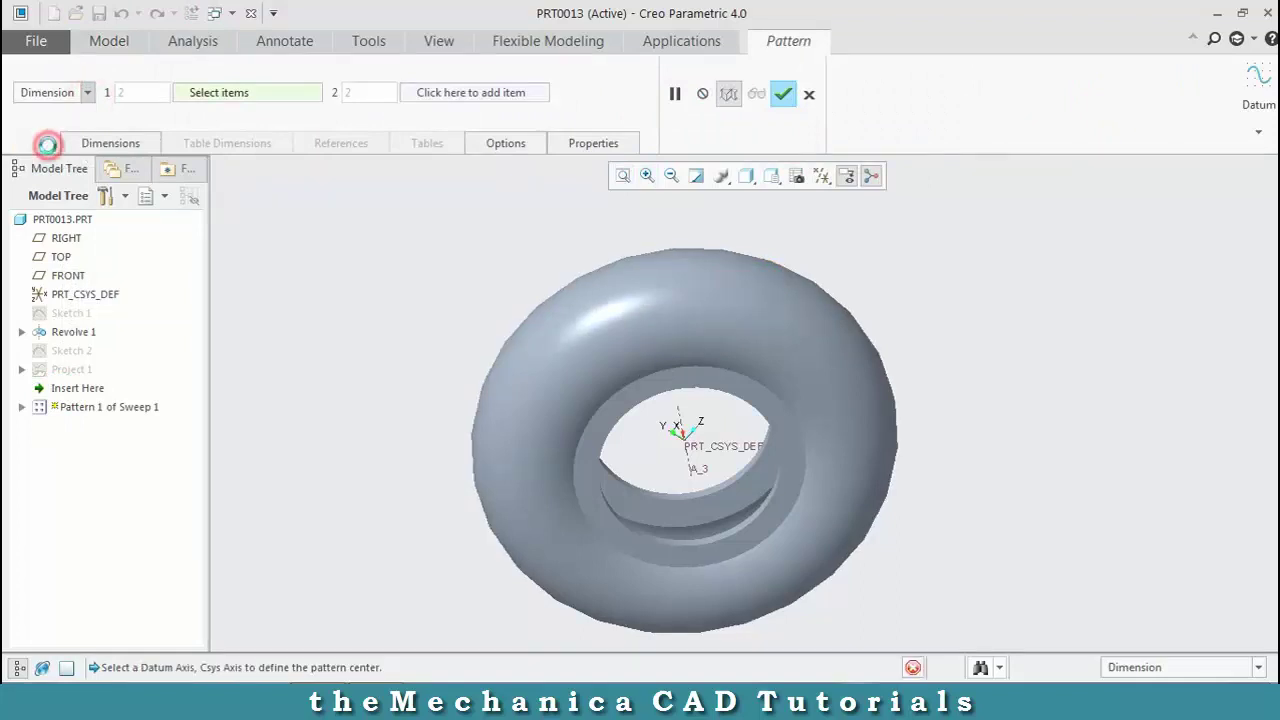
{"action": "left_click", "coordinate": [689, 459]}
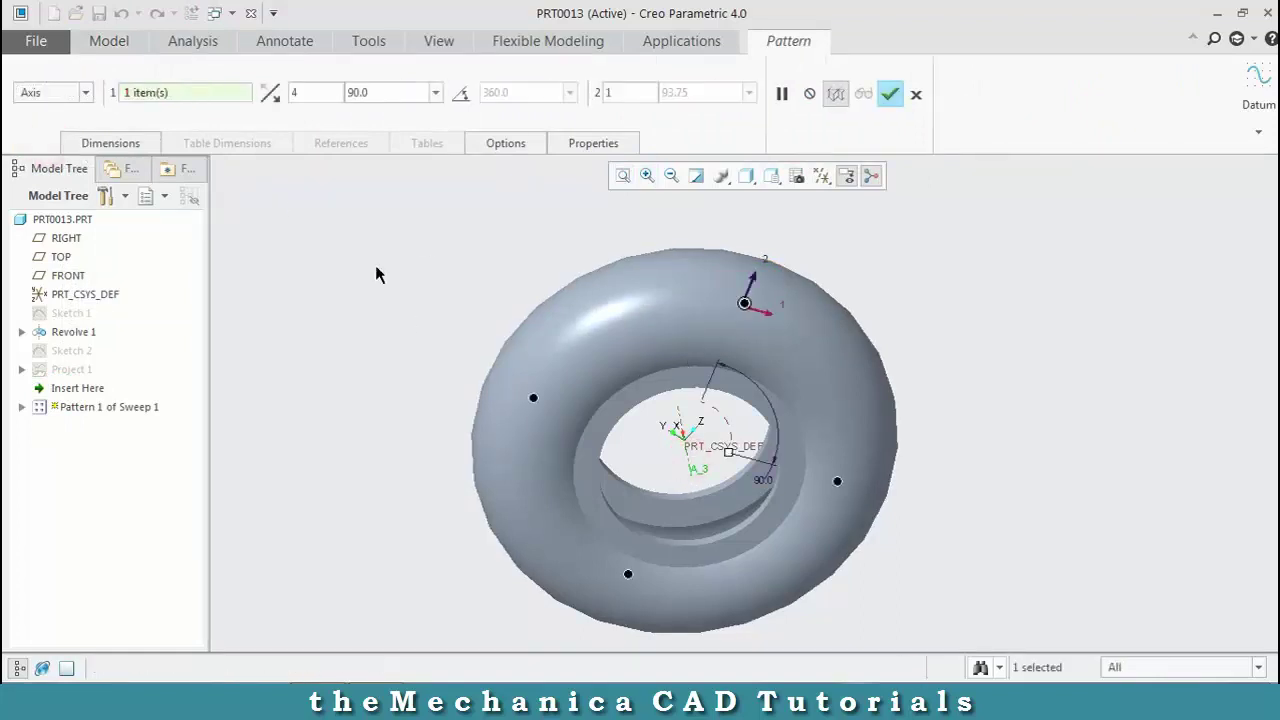
Set the axis pattern to 25 grooves spaced 360/25 degrees apart and complete it around the tyre
{"action": "left_click", "coordinate": [294, 93]}
{"action": "type", "text": "25"}
{"action": "left_click", "coordinate": [401, 99]}
{"action": "type", "text": "360"}
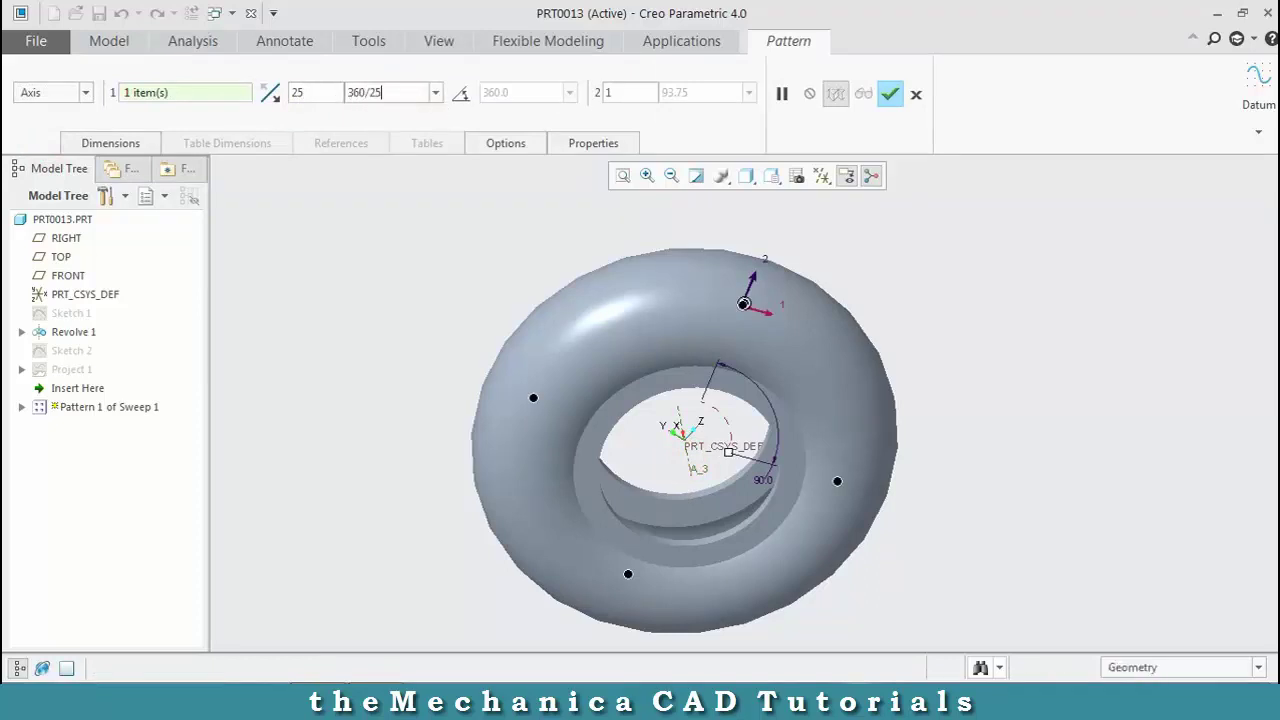
{"action": "type", "text": "/25"}
{"action": "key", "text": "Return"}
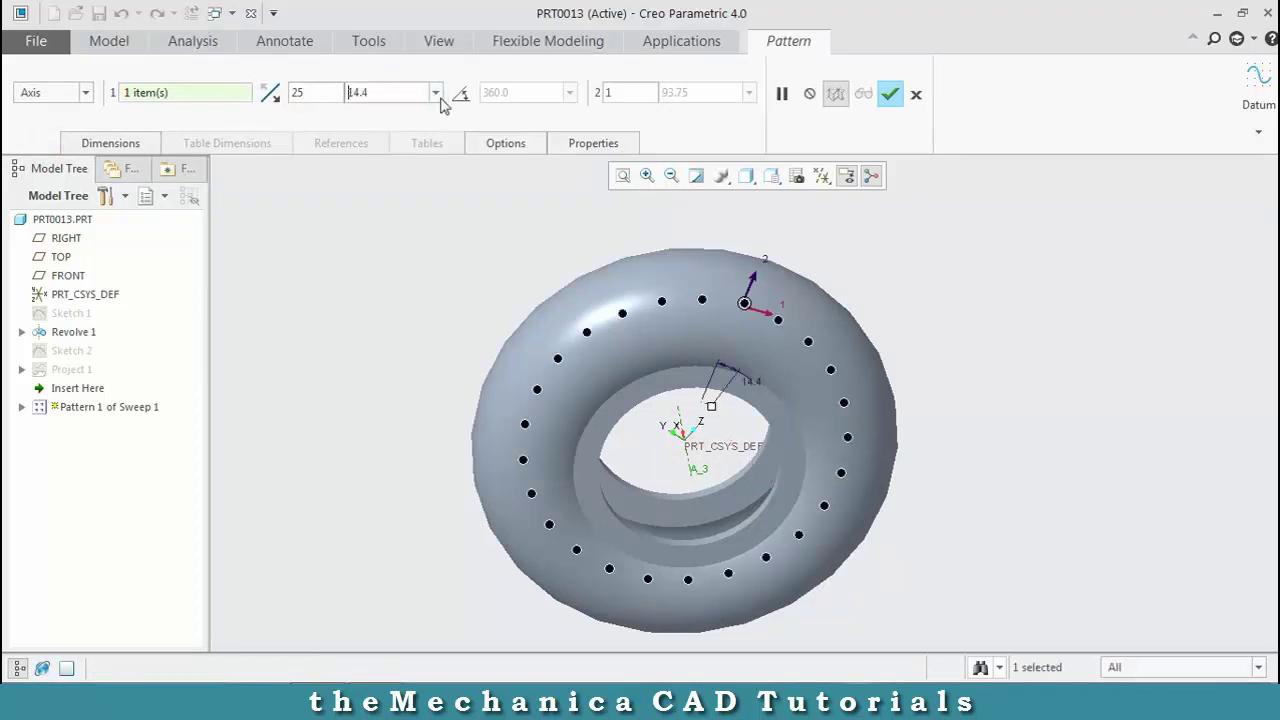
{"action": "left_click", "coordinate": [890, 94]}
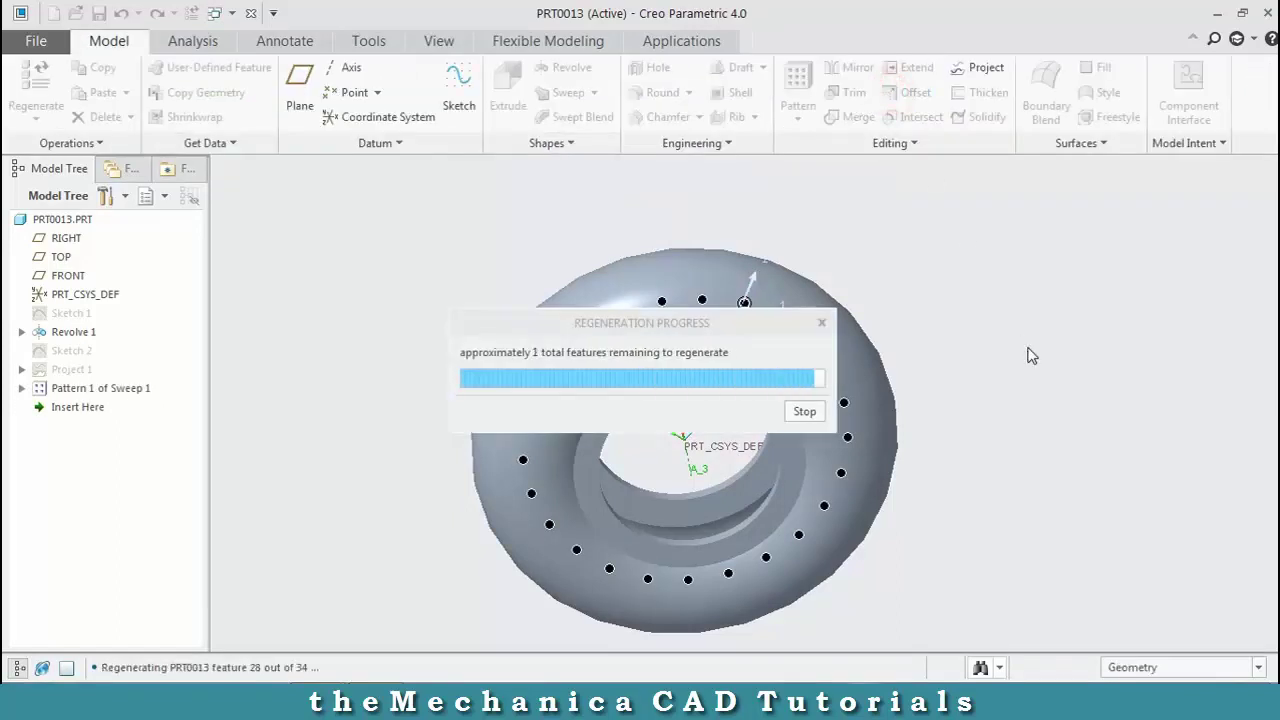
{"action": "left_click", "coordinate": [997, 401]}
{"action": "mouse_move", "coordinate": [1014, 451]}
{"action": "middle_mouse_down"}
{"action": "mouse_move", "coordinate": [869, 452]}
{"action": "mouse_move", "coordinate": [946, 511]}
{"action": "mouse_move", "coordinate": [914, 524]}
{"action": "mouse_move", "coordinate": [966, 521]}
{"action": "mouse_move", "coordinate": [909, 554]}
{"action": "mouse_move", "coordinate": [931, 551]}
{"action": "middle_mouse_up"}
{"action": "scroll", "coordinate": [966, 521], "scroll_direction": "up", "scroll_amount": 3}
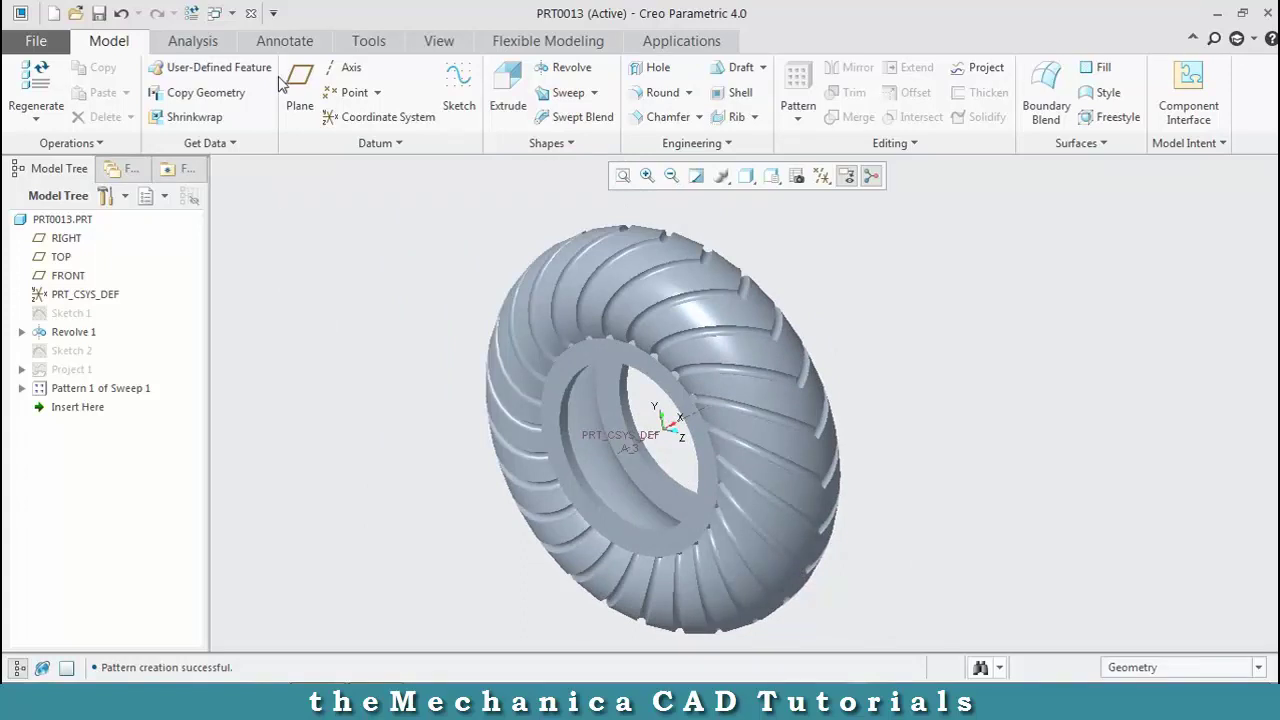
Select the whole tyre and apply a dark grey metal appearance from the std-metals library
{"action": "left_click", "coordinate": [438, 41]}
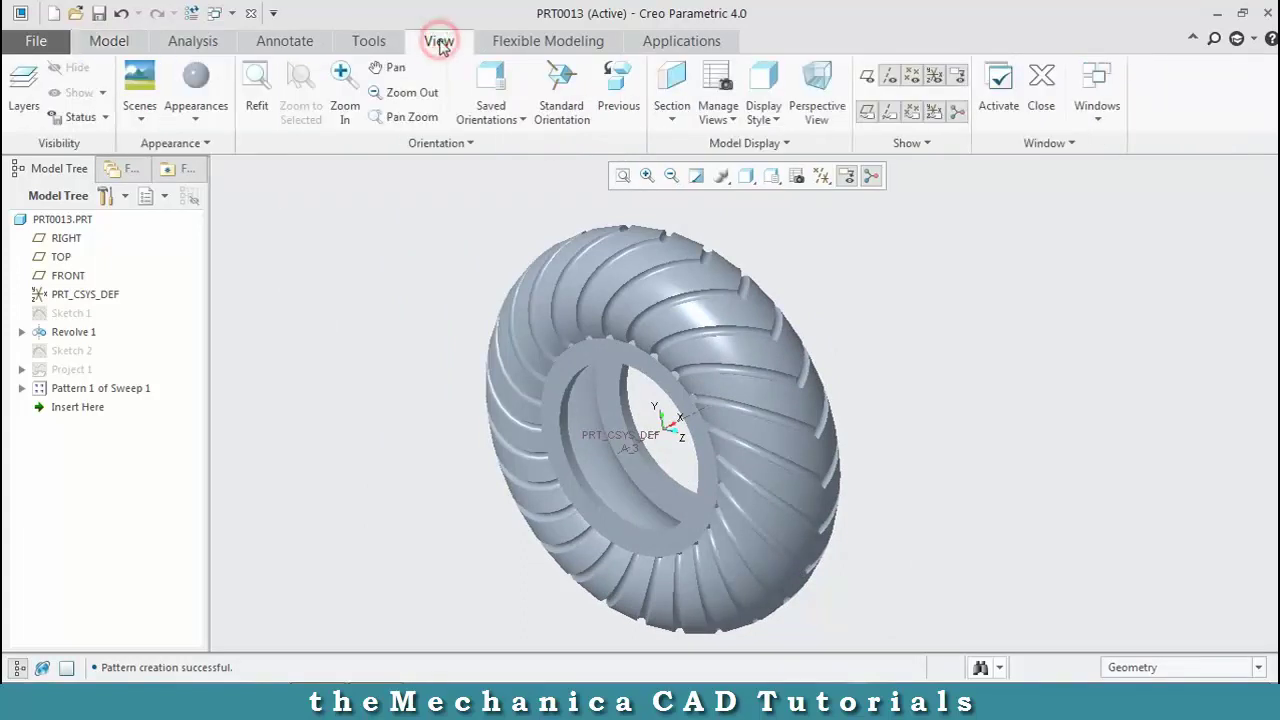
{"action": "left_click", "coordinate": [204, 125]}
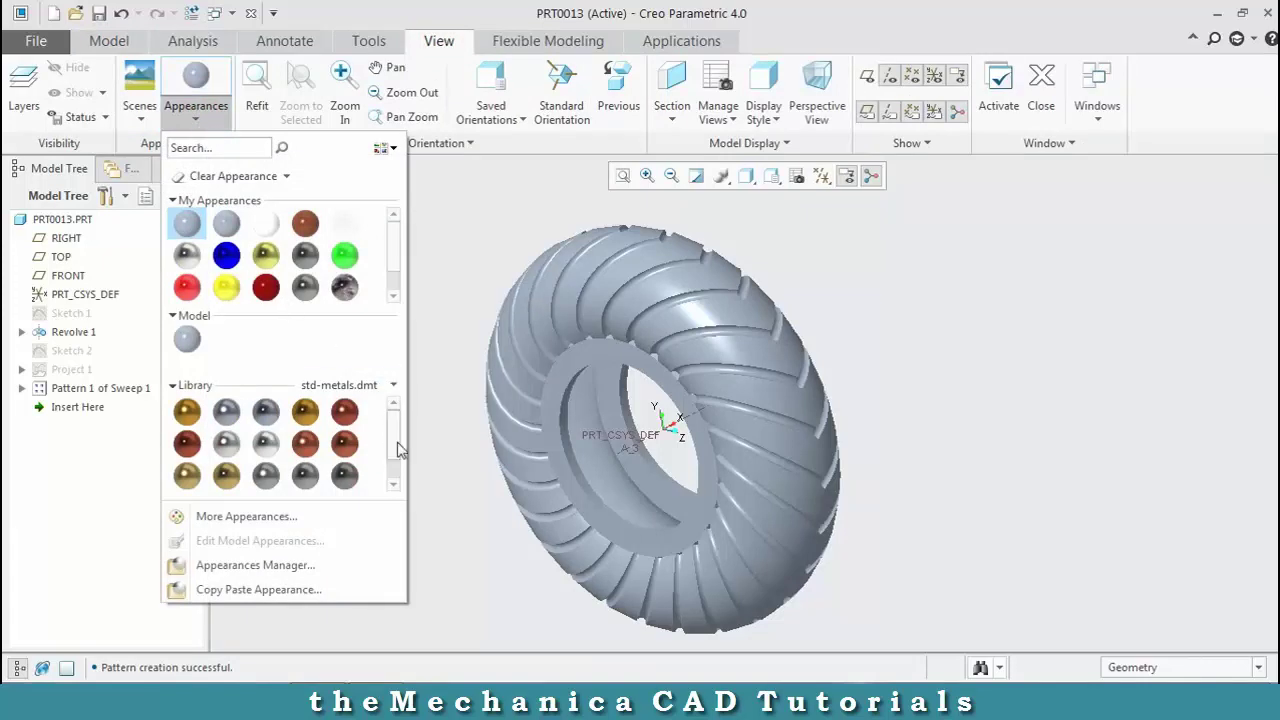
{"action": "left_click", "coordinate": [395, 475]}
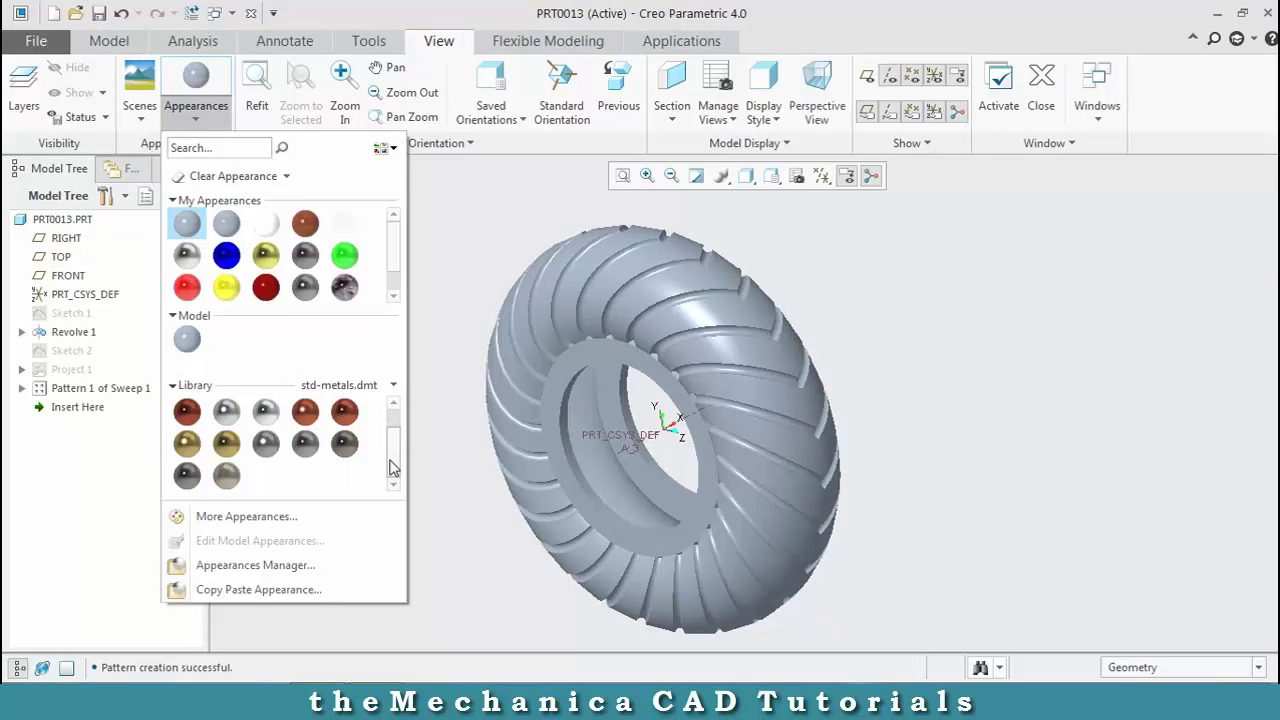
{"action": "scroll", "coordinate": [391, 456], "scroll_direction": "up", "scroll_amount": 1}
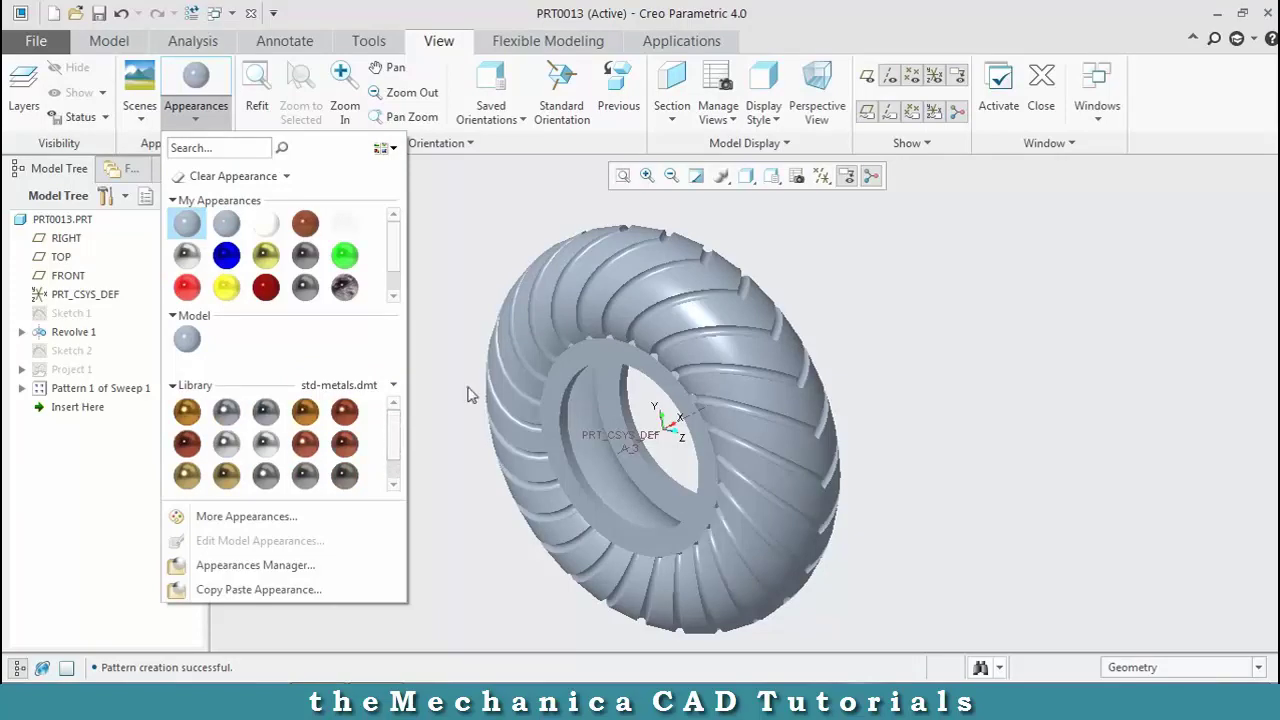
{"action": "left_click", "coordinate": [966, 236]}
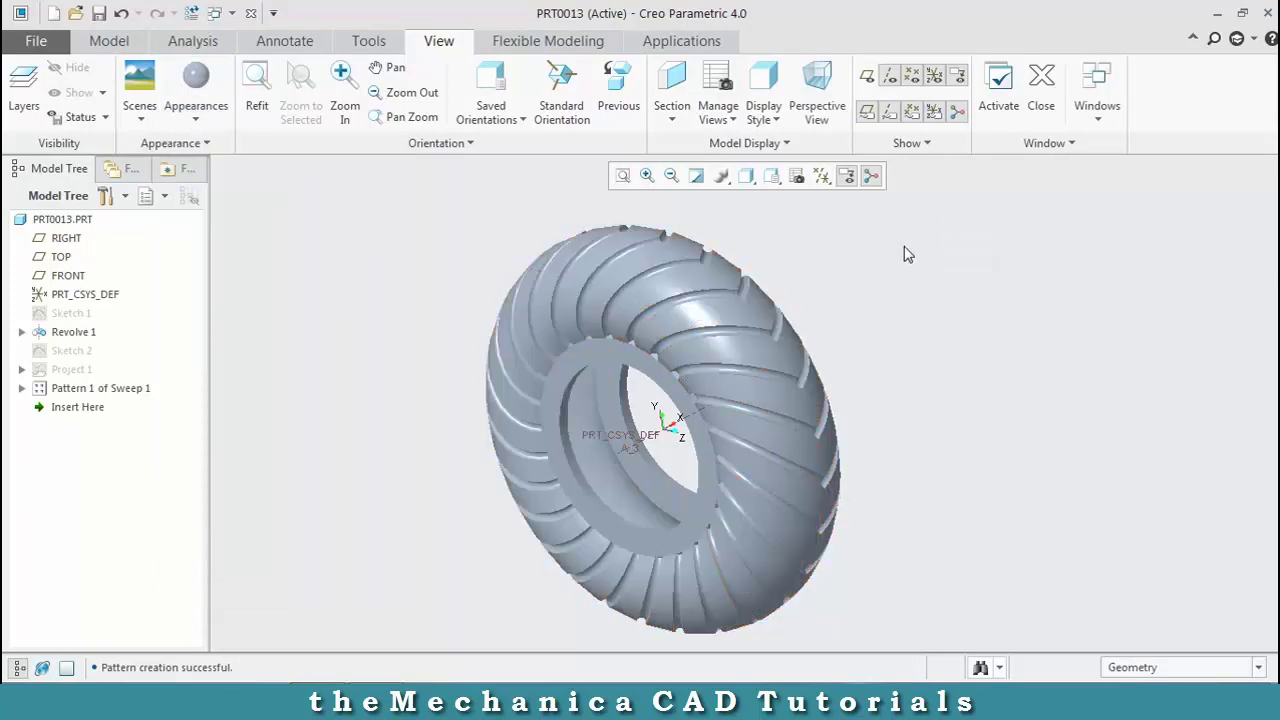
{"action": "left_click_drag", "start_coordinate": [818, 475], "coordinate": [463, 668]}
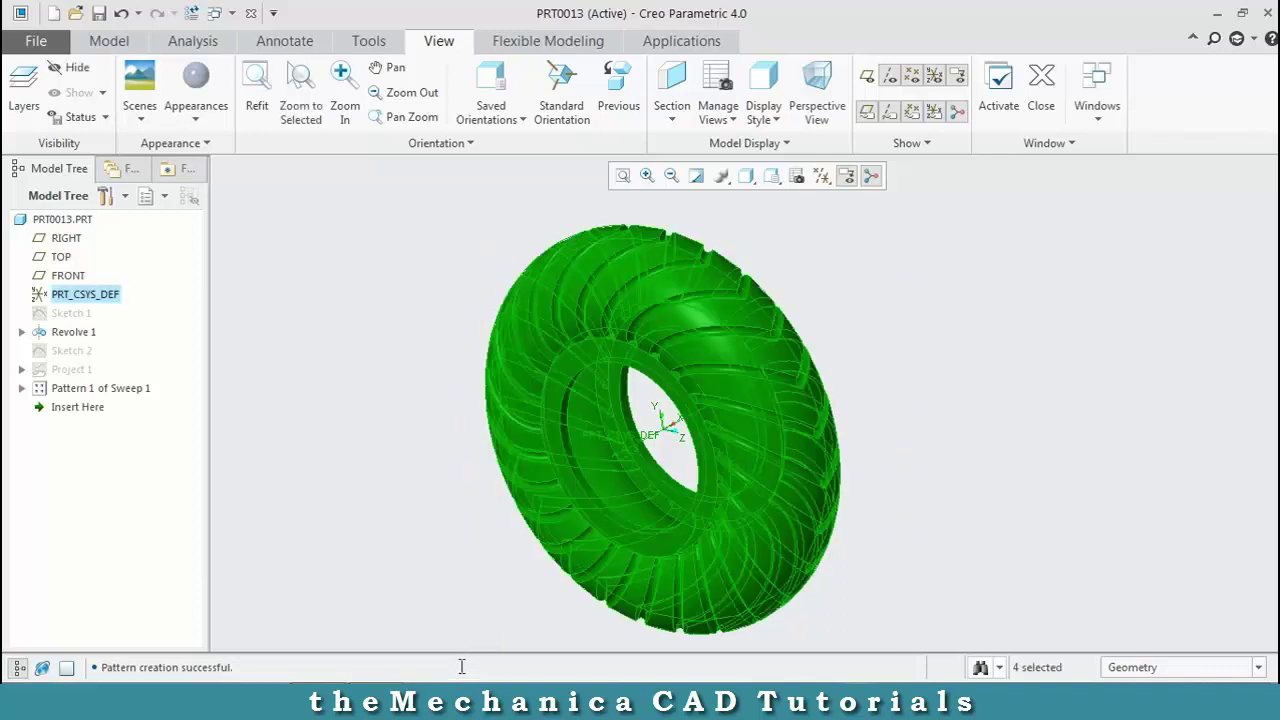
{"action": "left_click", "coordinate": [192, 126]}
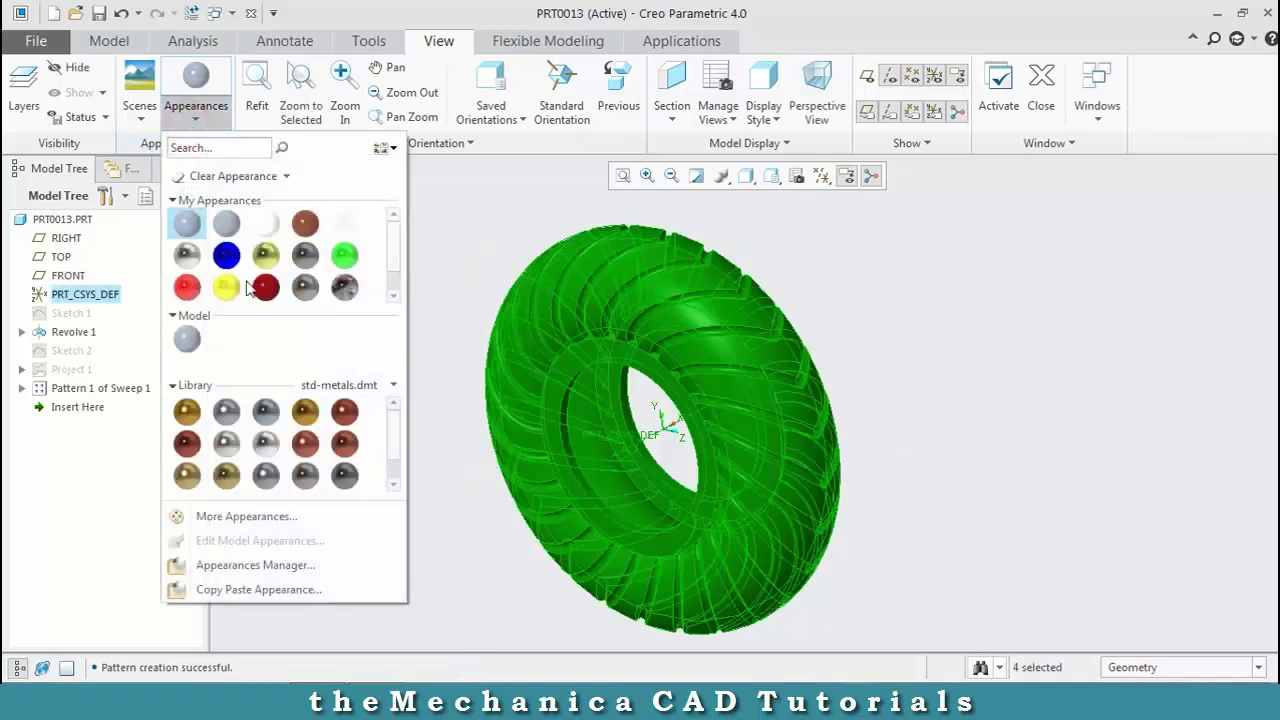
{"action": "left_click", "coordinate": [344, 475]}
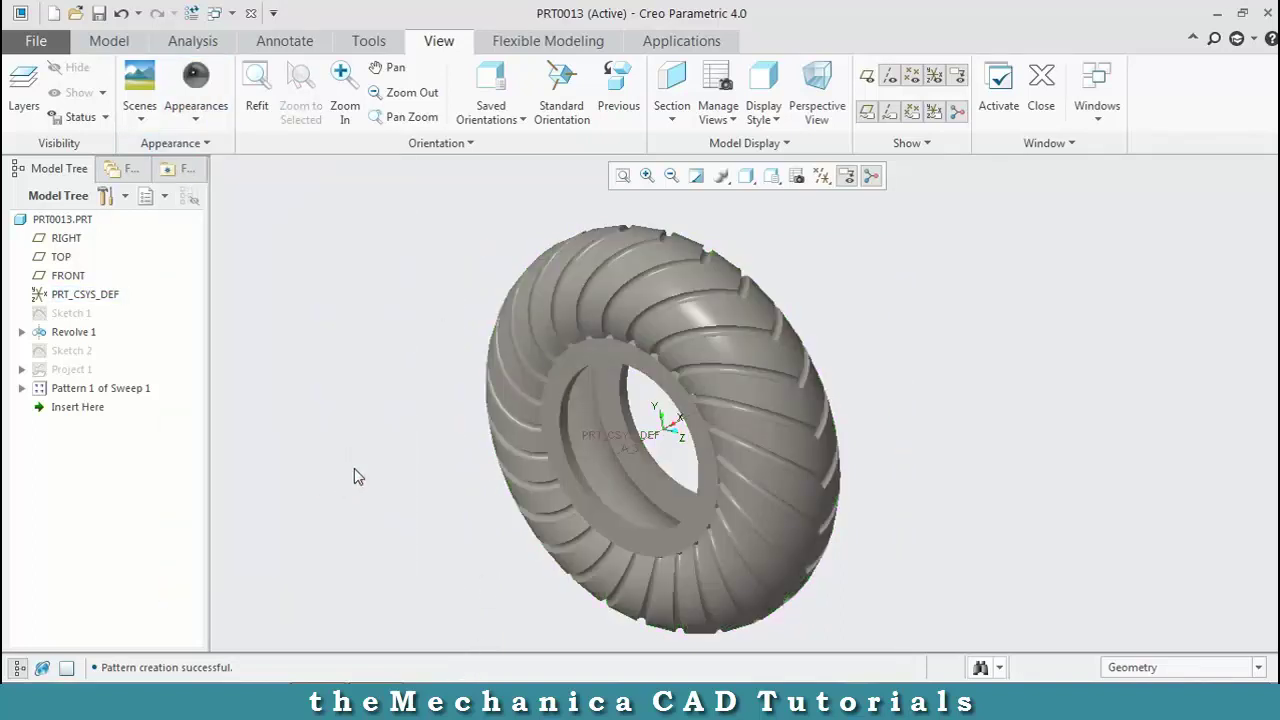
{"action": "mouse_move", "coordinate": [378, 425]}
{"action": "middle_mouse_down"}
{"action": "mouse_move", "coordinate": [503, 463]}
{"action": "mouse_move", "coordinate": [514, 520]}
{"action": "mouse_move", "coordinate": [463, 549]}
{"action": "mouse_move", "coordinate": [515, 551]}
{"action": "mouse_move", "coordinate": [657, 643]}
{"action": "mouse_move", "coordinate": [888, 525]}
{"action": "mouse_move", "coordinate": [797, 543]}
{"action": "mouse_move", "coordinate": [929, 474]}
{"action": "mouse_move", "coordinate": [974, 471]}
{"action": "mouse_move", "coordinate": [1009, 491]}
{"action": "mouse_move", "coordinate": [1000, 371]}
{"action": "mouse_move", "coordinate": [1018, 343]}
{"action": "middle_mouse_up"}
{"action": "mouse_move", "coordinate": [977, 574]}
{"action": "middle_mouse_down"}
{"action": "mouse_move", "coordinate": [897, 578]}
{"action": "mouse_move", "coordinate": [890, 616]}
{"action": "middle_mouse_up"}
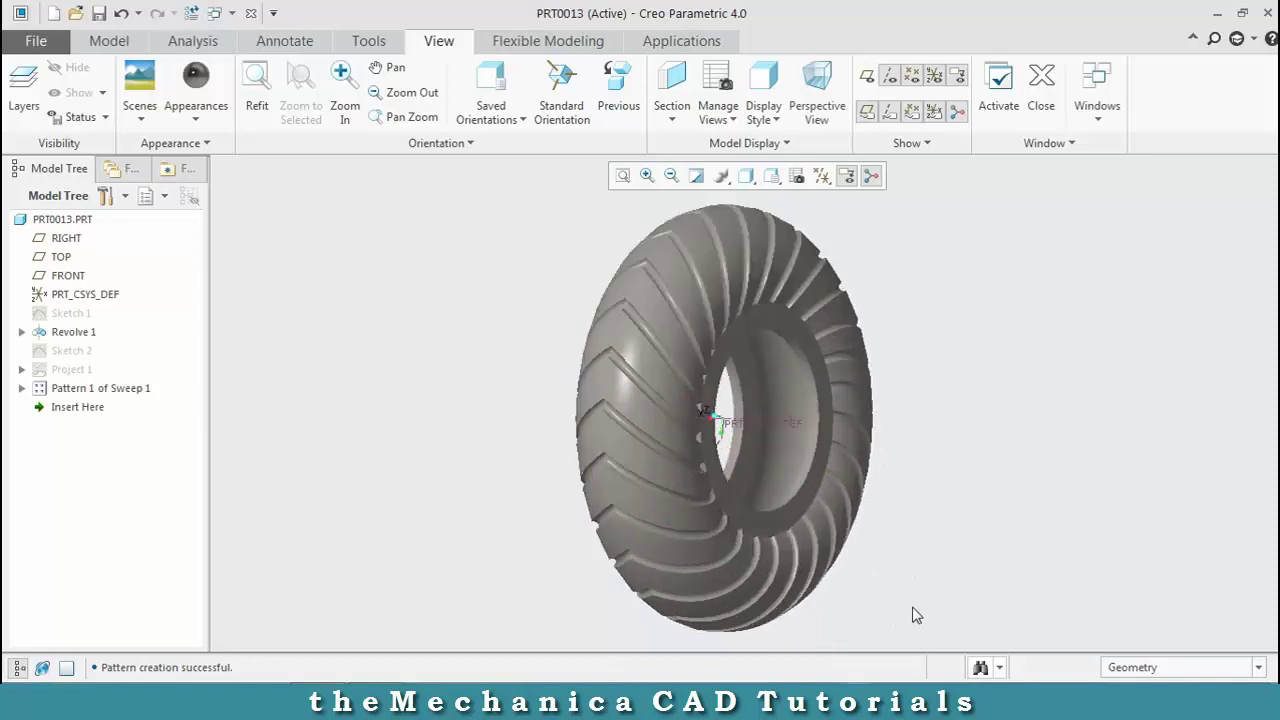